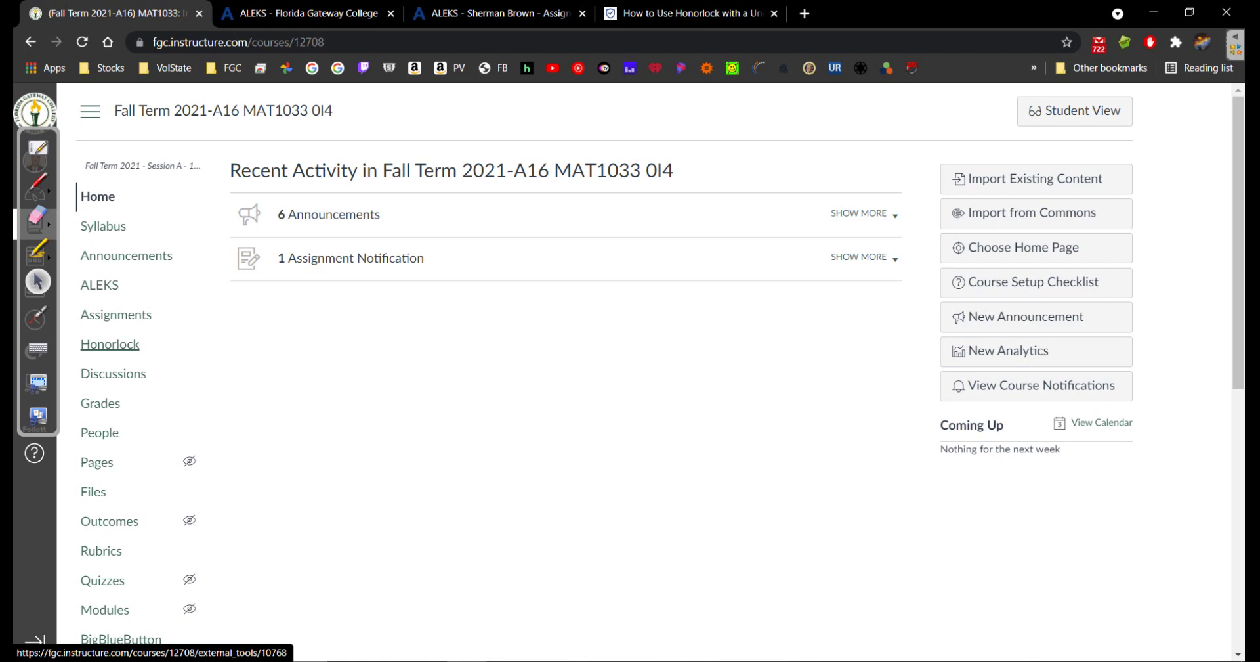
Switch the Canvas course into Student View from the course home page
click(110, 344)
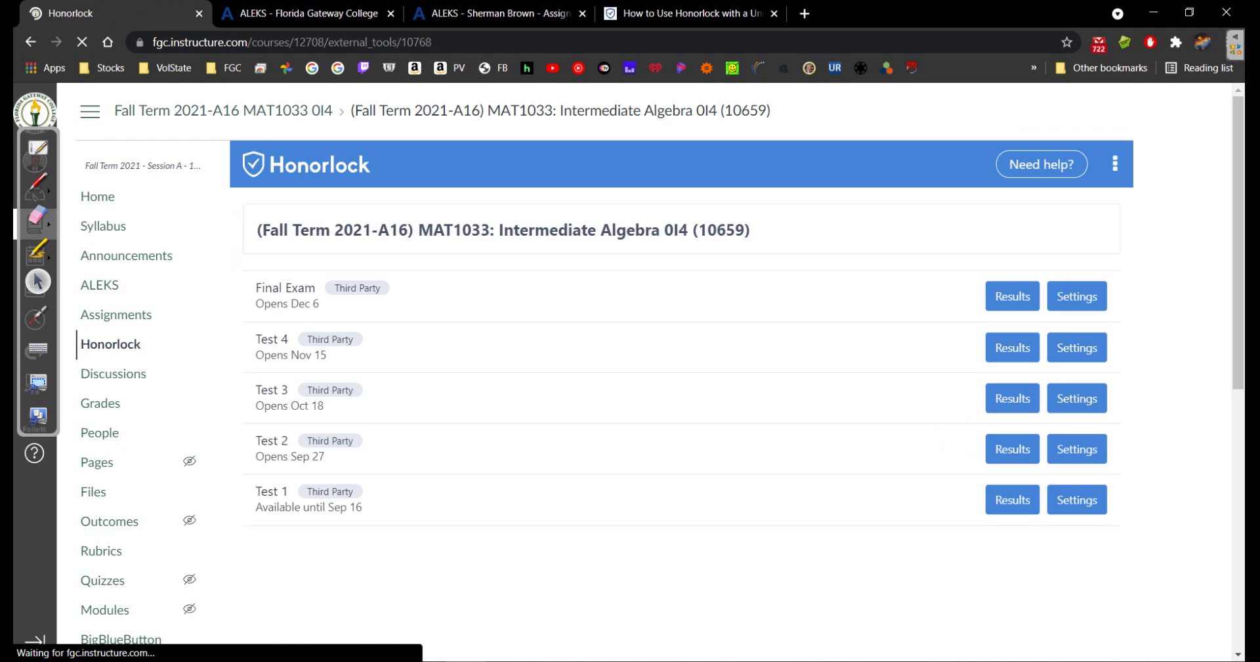
click(97, 197)
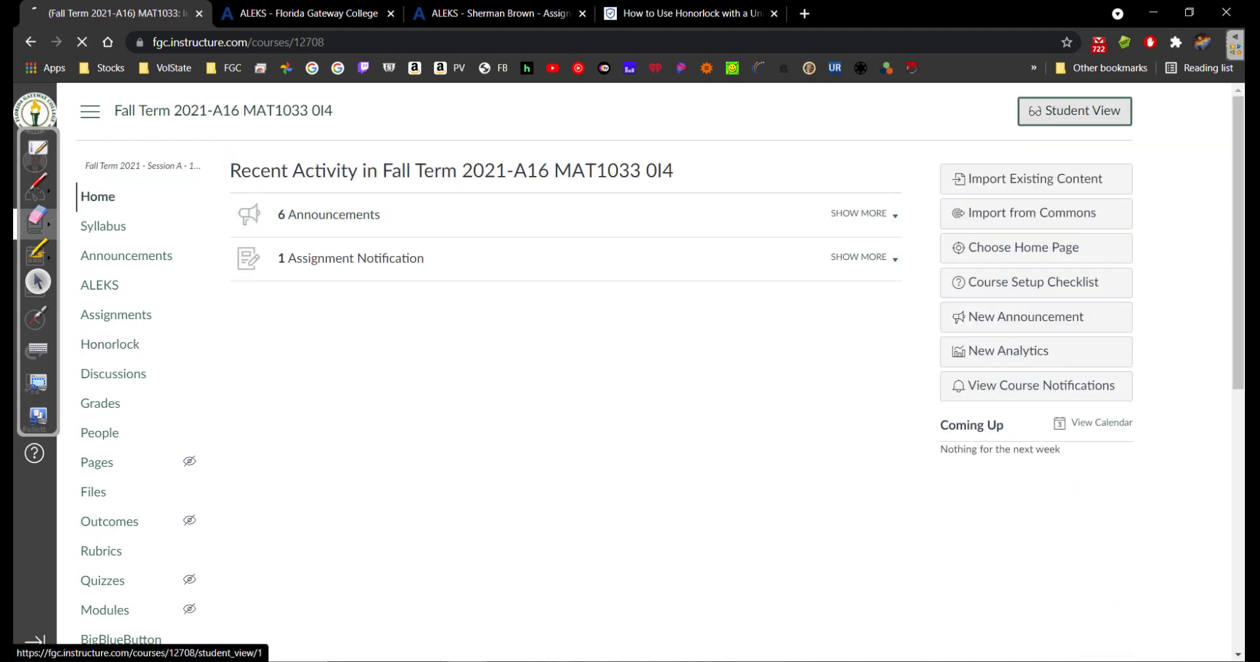
click(1075, 111)
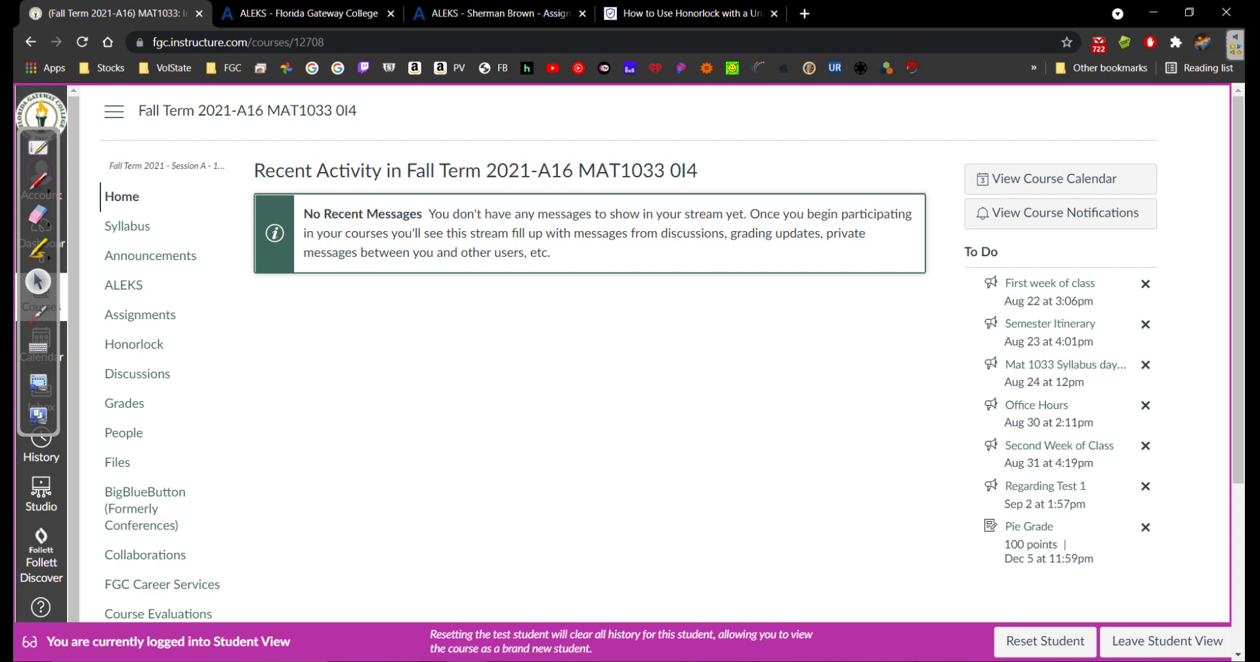
Open the course's Honorlock page as a student and go to the Universal Exam help article
click(134, 344)
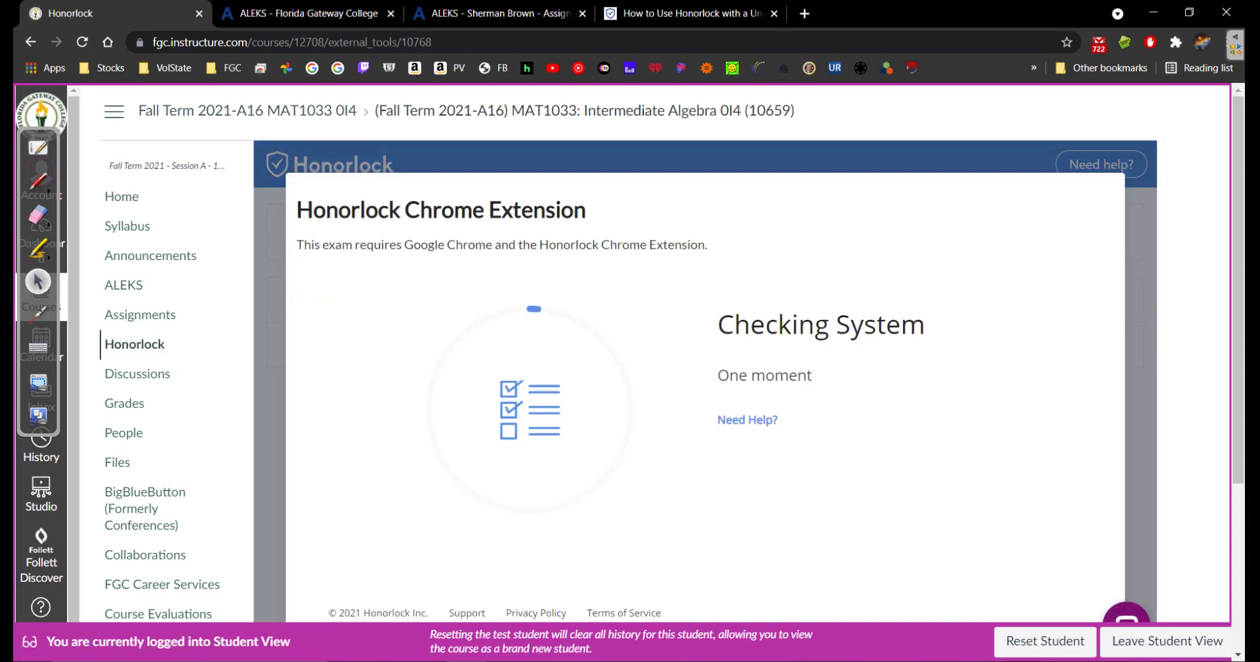
scroll(672, 353, down, 2)
scroll(672, 354, up, 1)
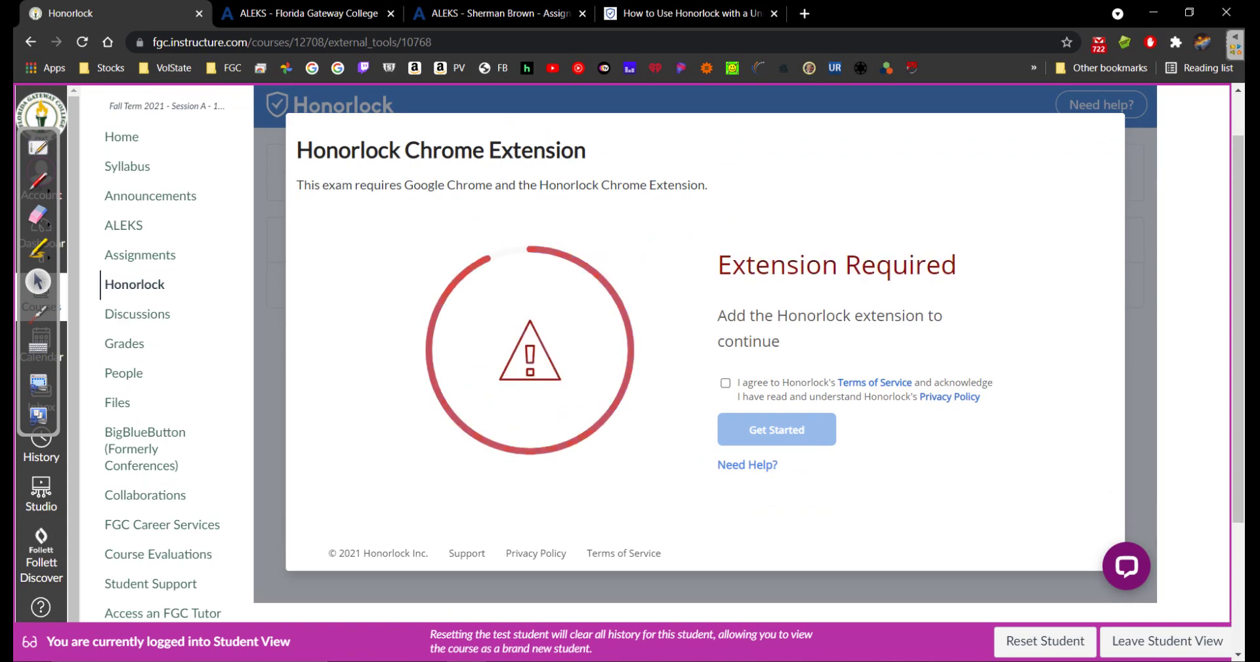
drag(365, 150, 296, 149)
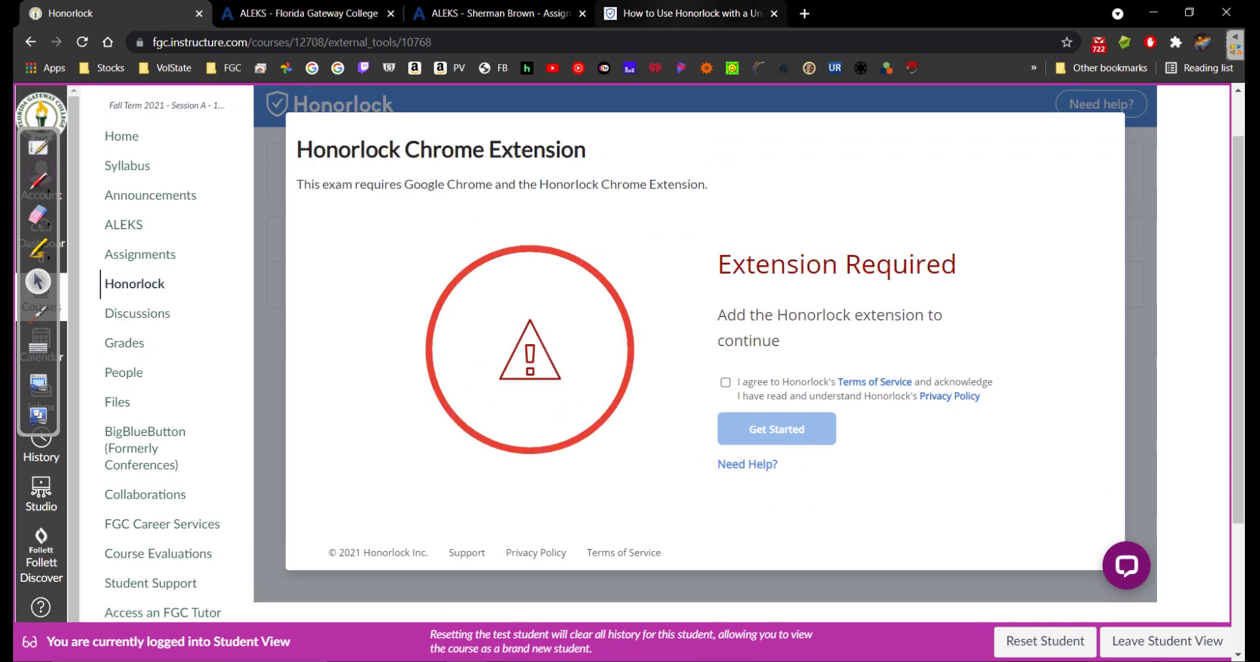
click(686, 13)
Follow the help article's second 'here' link to get the Honorlock Chrome extension
scroll(475, 434, up, 2)
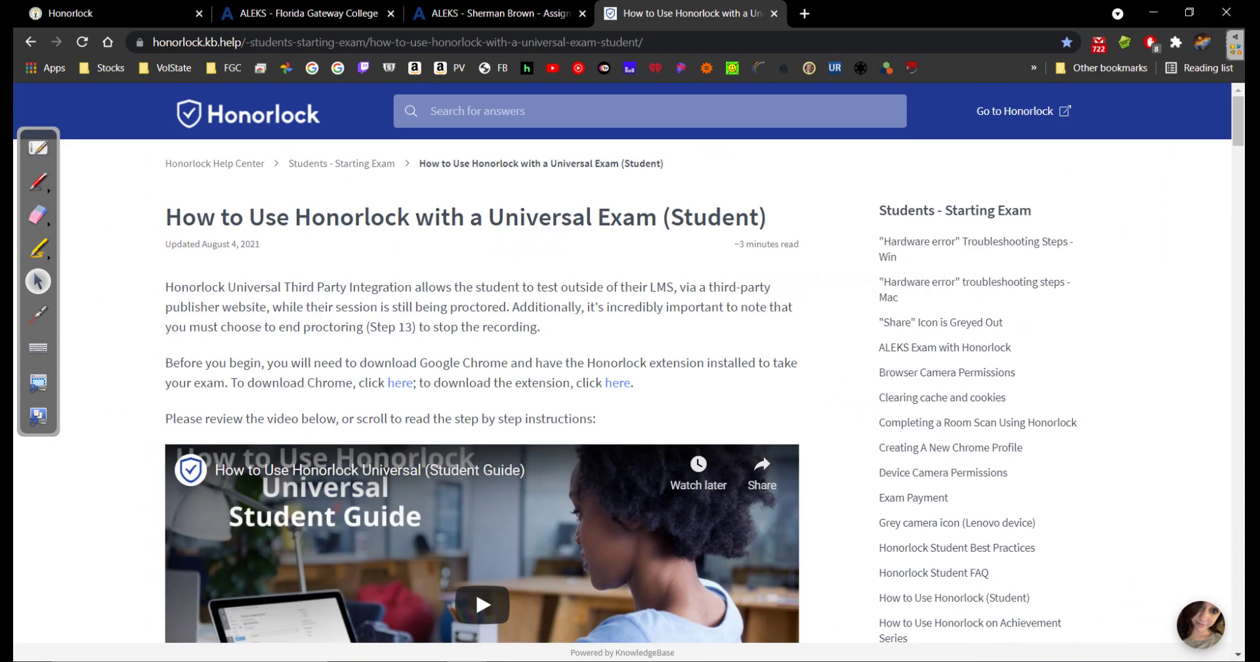
scroll(482, 361, down, 20)
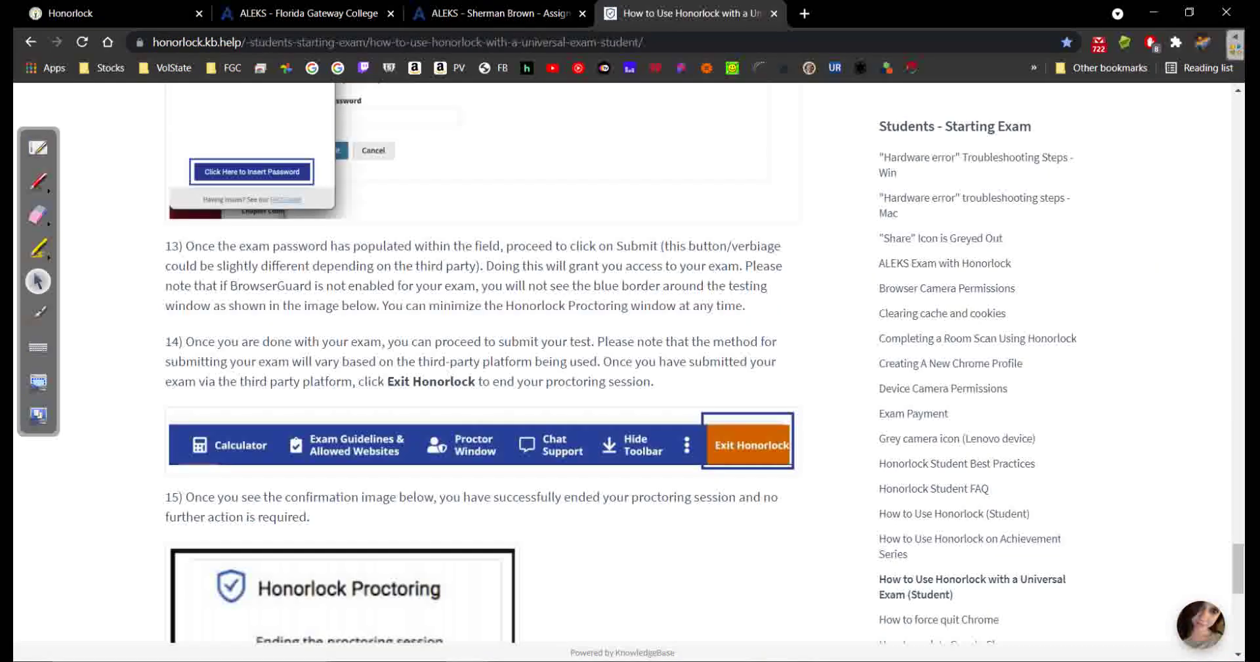
scroll(483, 361, up, 20)
scroll(482, 361, down, 2)
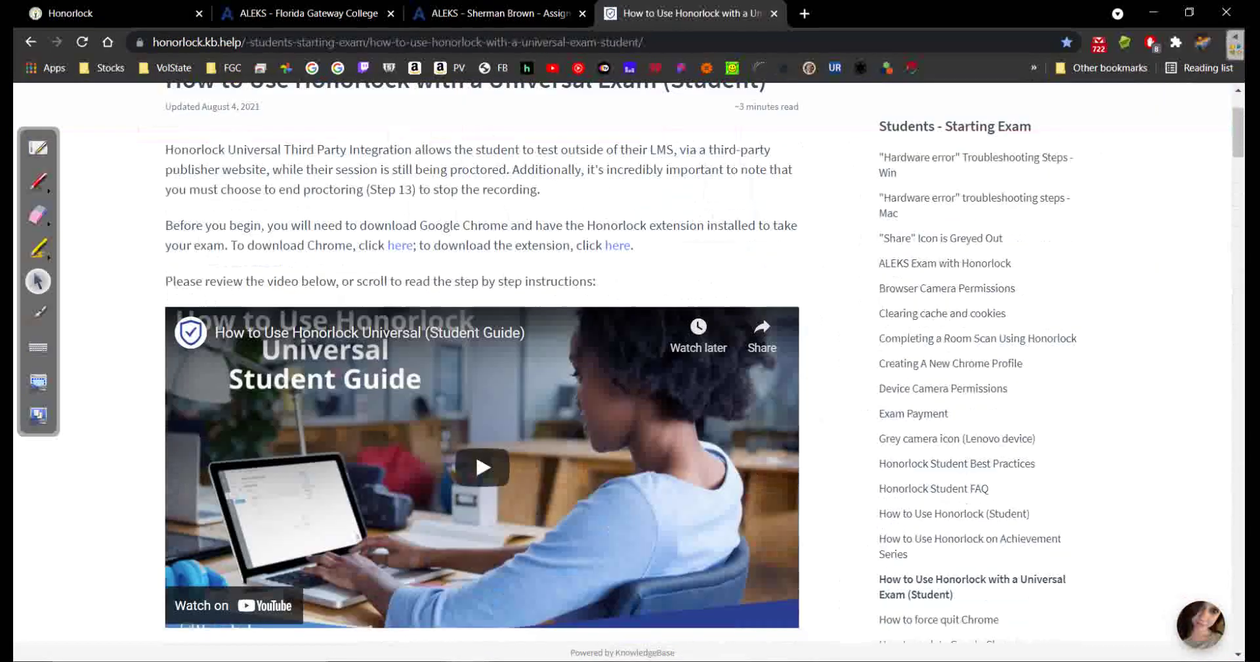
scroll(482, 361, down, 5)
scroll(483, 361, up, 7)
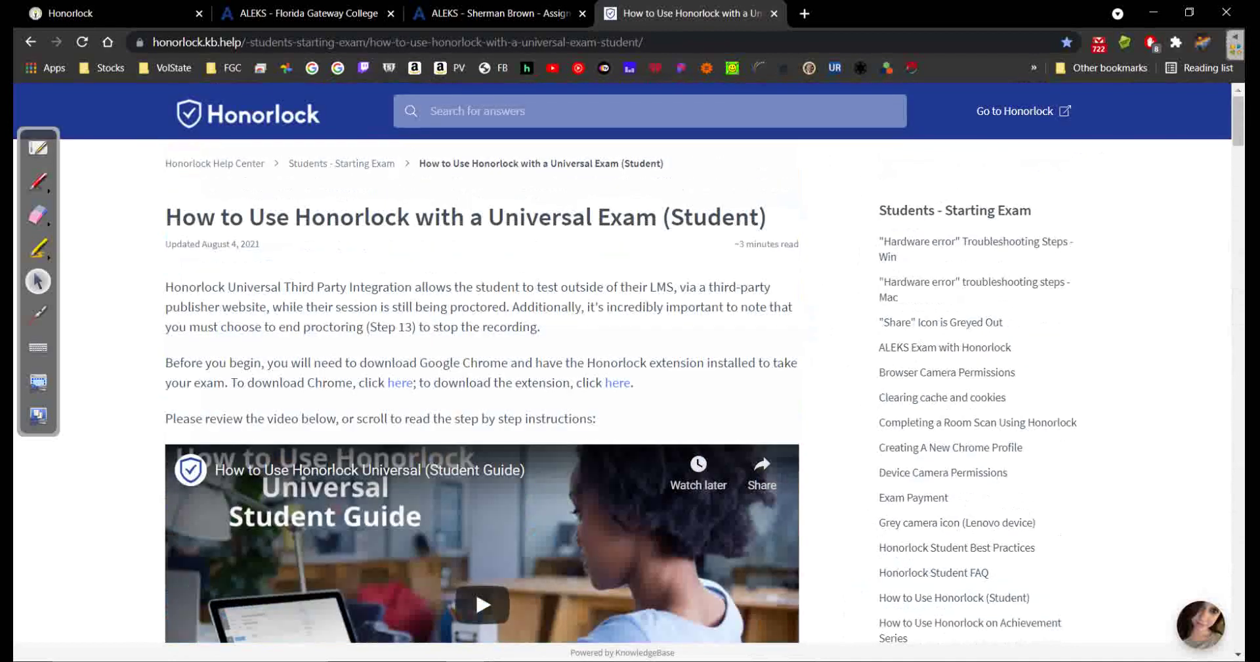
drag(165, 363, 633, 383)
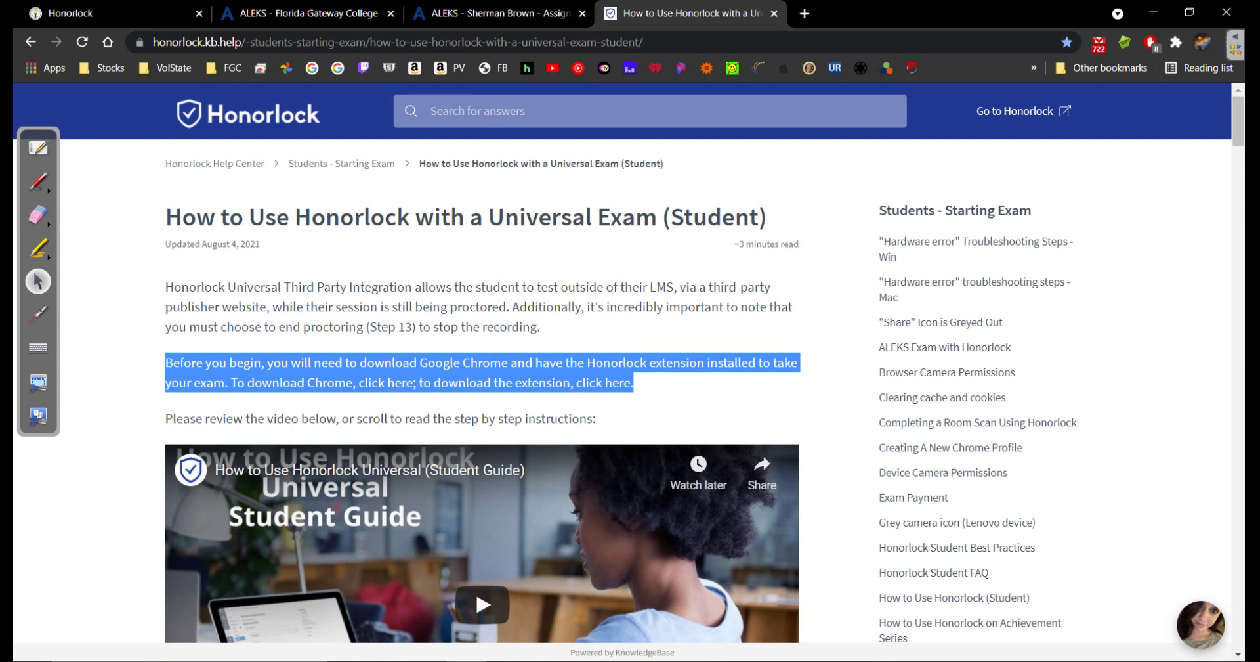
click(676, 402)
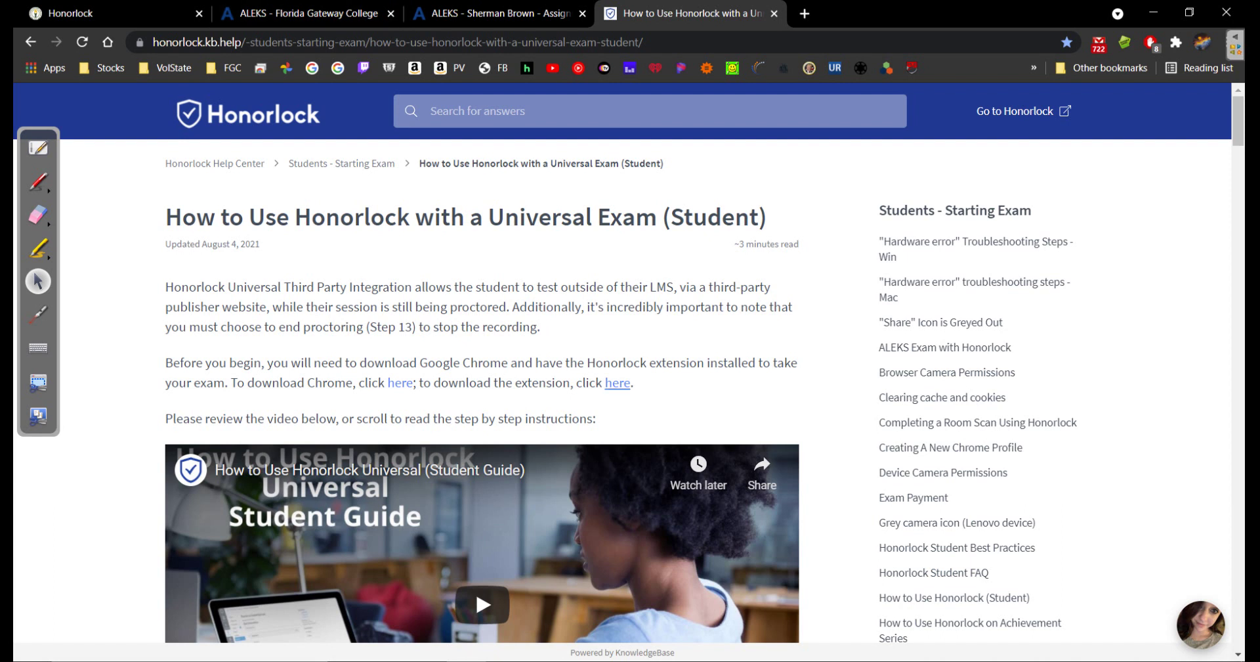
click(617, 383)
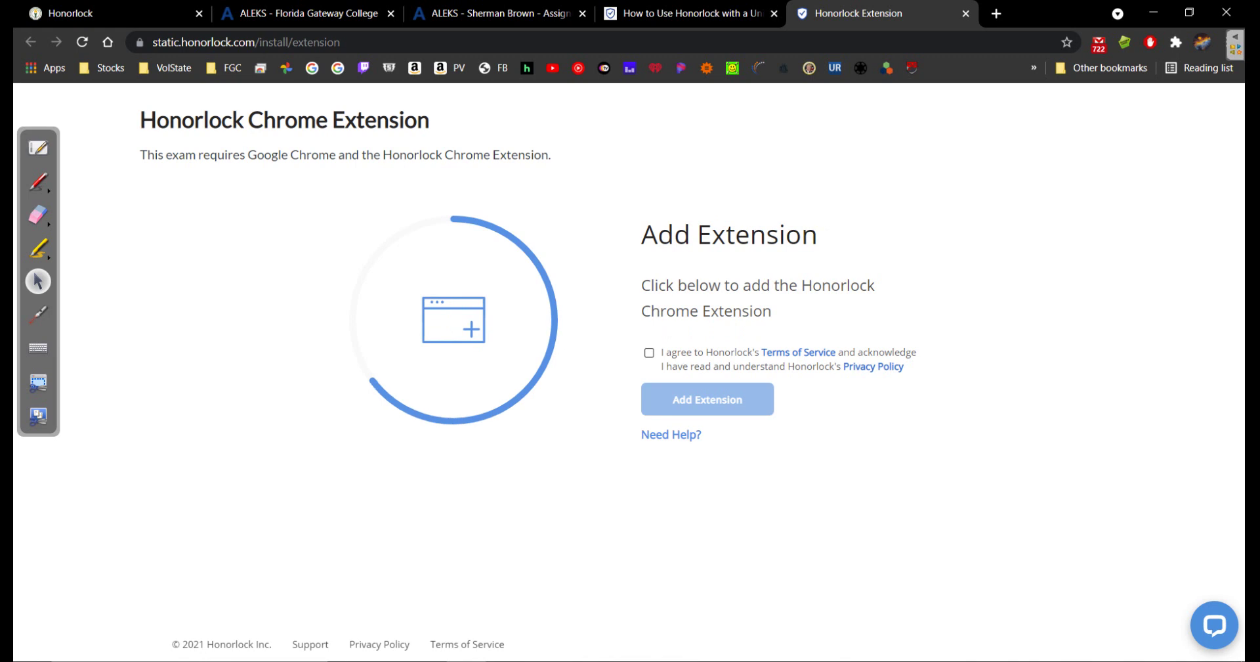
Accept Honorlock's terms of service and add the Honorlock extension to Chrome
click(649, 352)
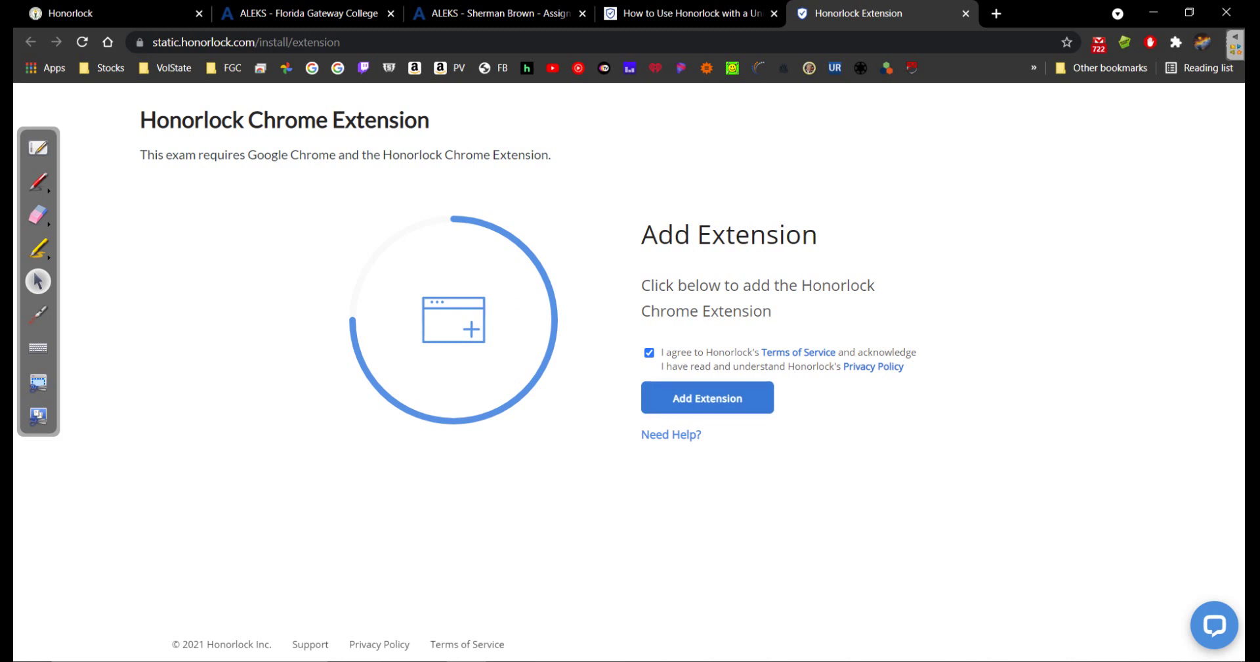
click(708, 400)
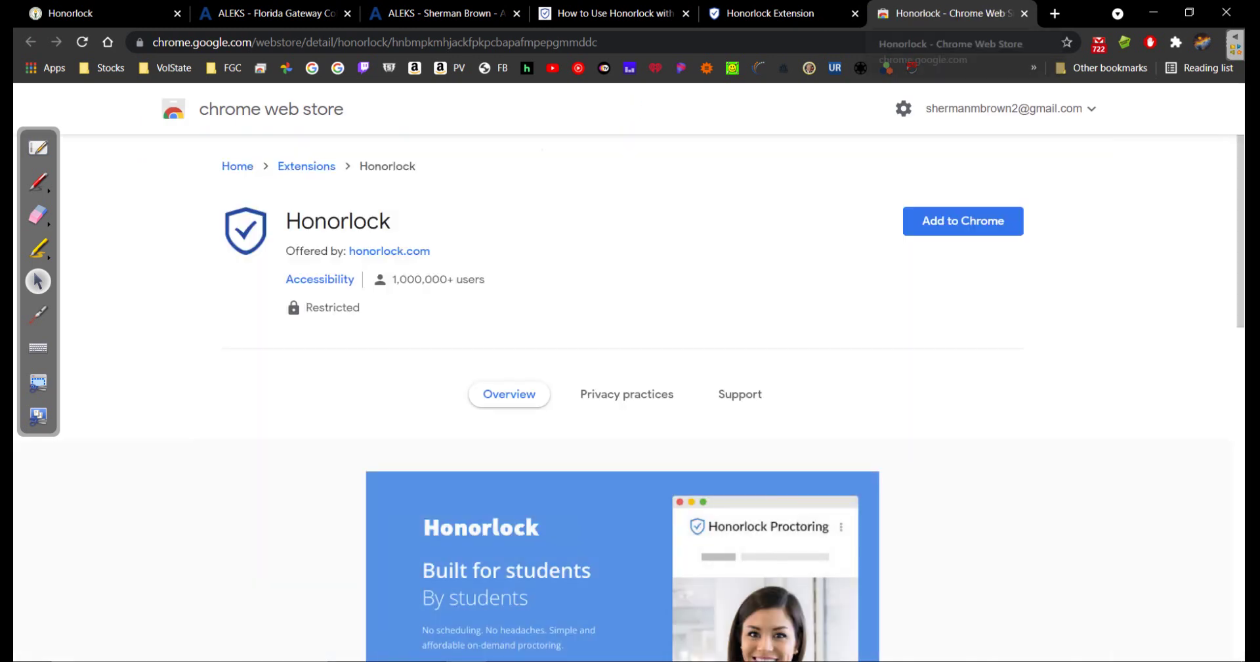
click(963, 221)
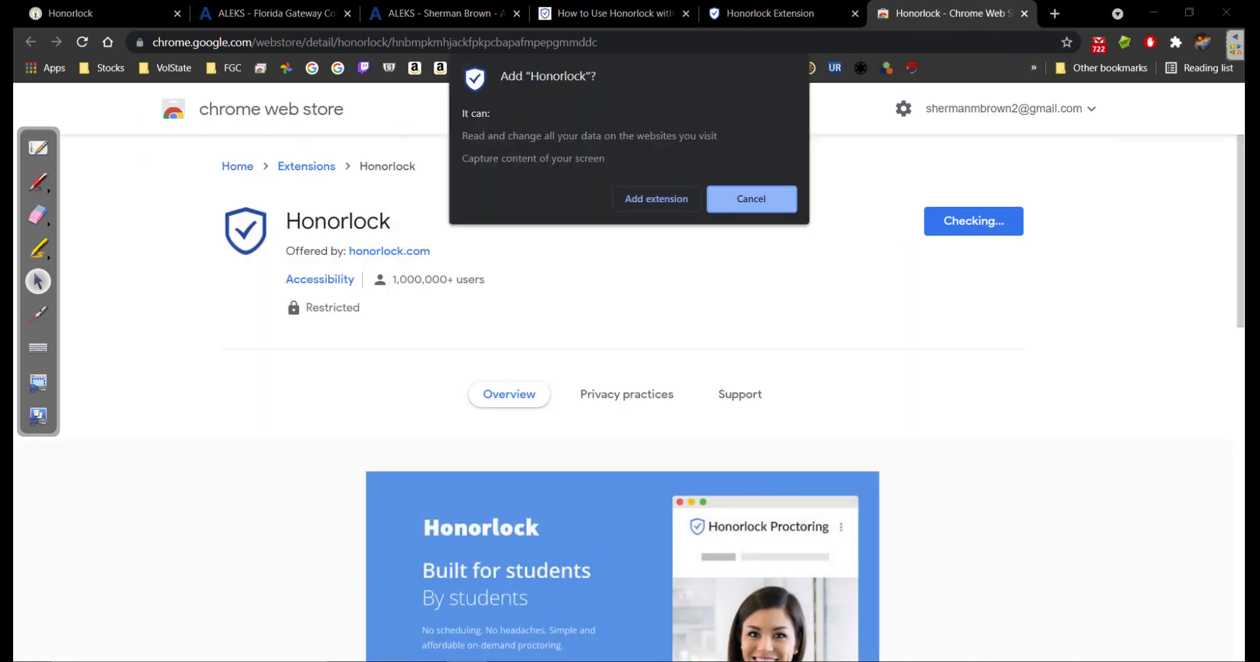
click(656, 198)
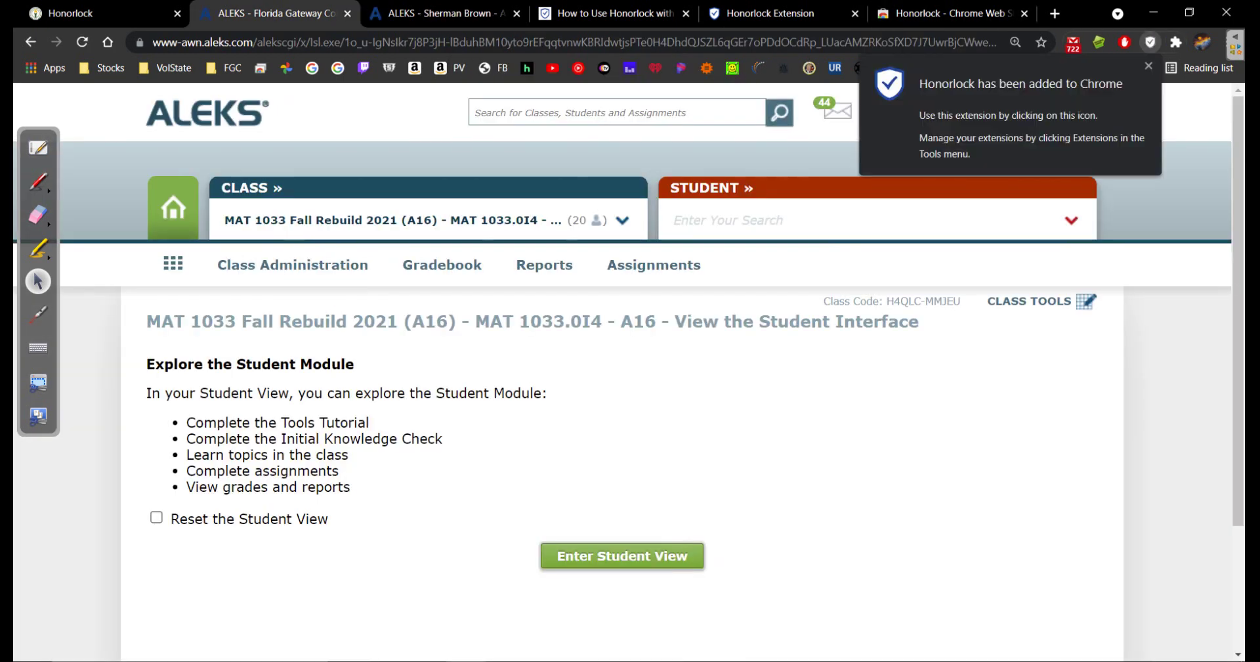
Check under Chrome Settings > Extensions that Honorlock is enabled, then close both pages
click(1149, 66)
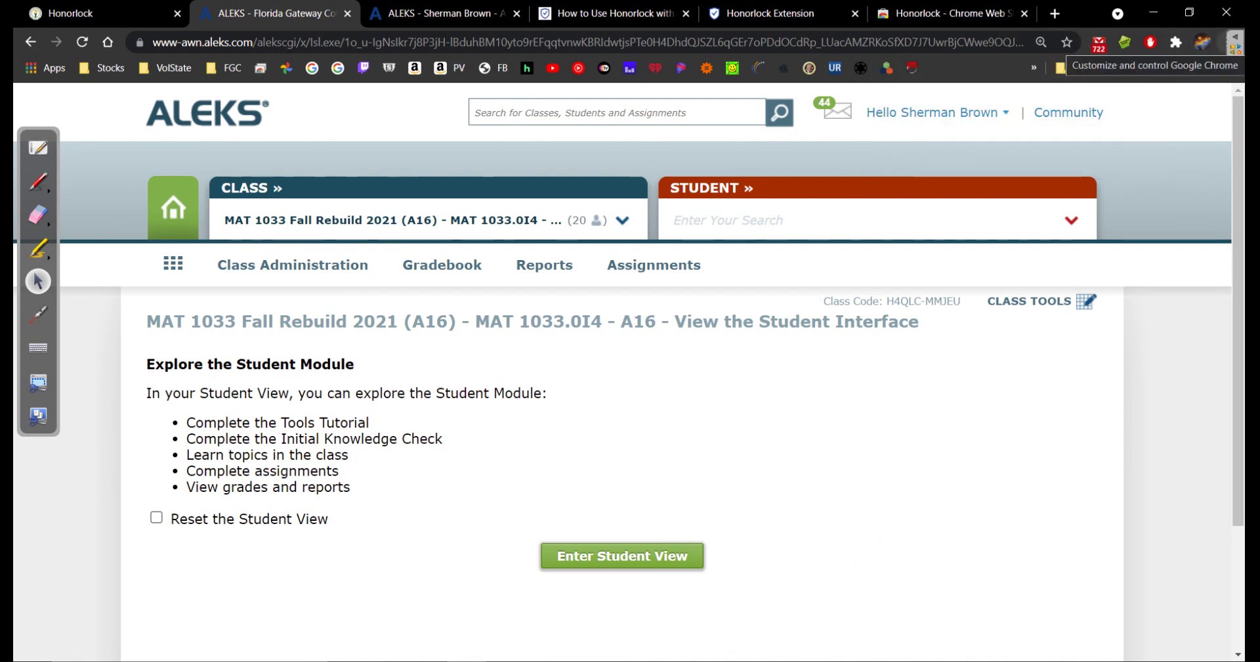
click(1234, 42)
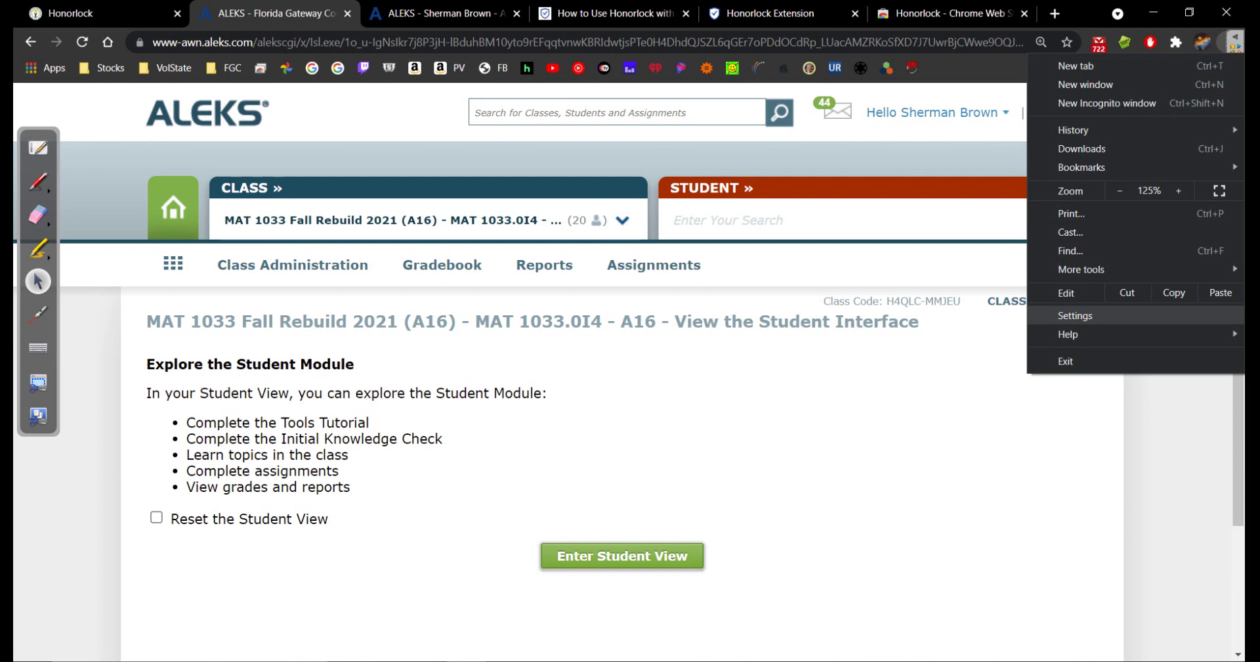
click(1076, 315)
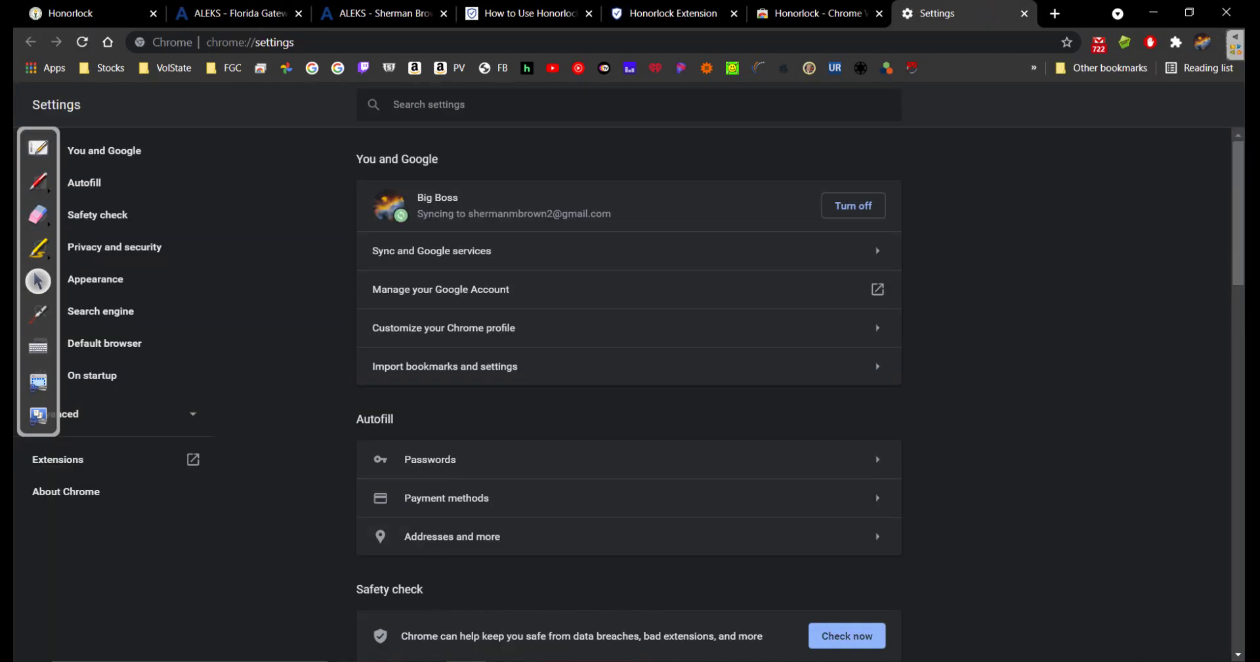
click(58, 459)
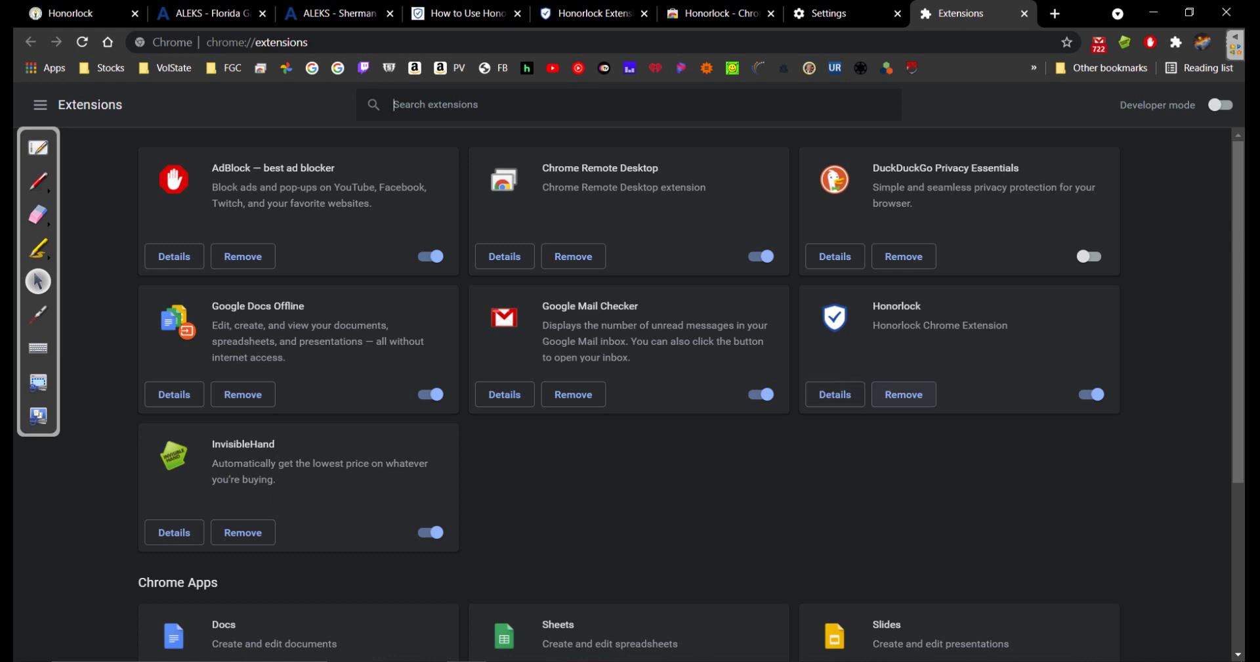
click(1024, 13)
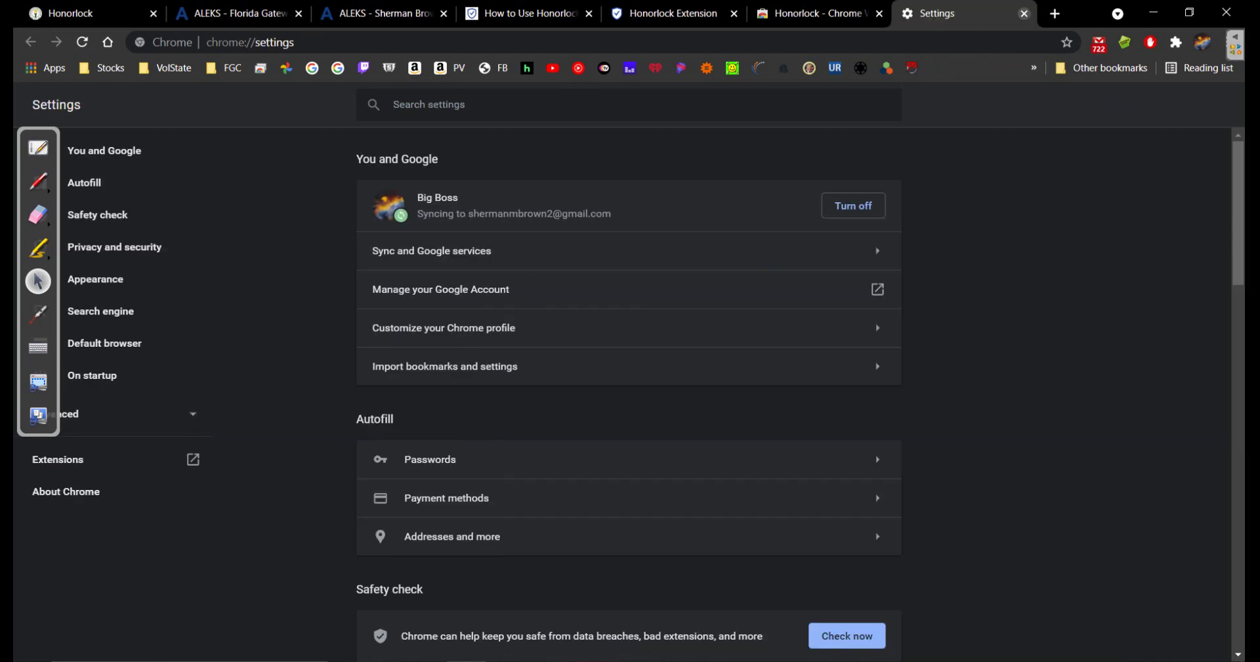
click(1024, 13)
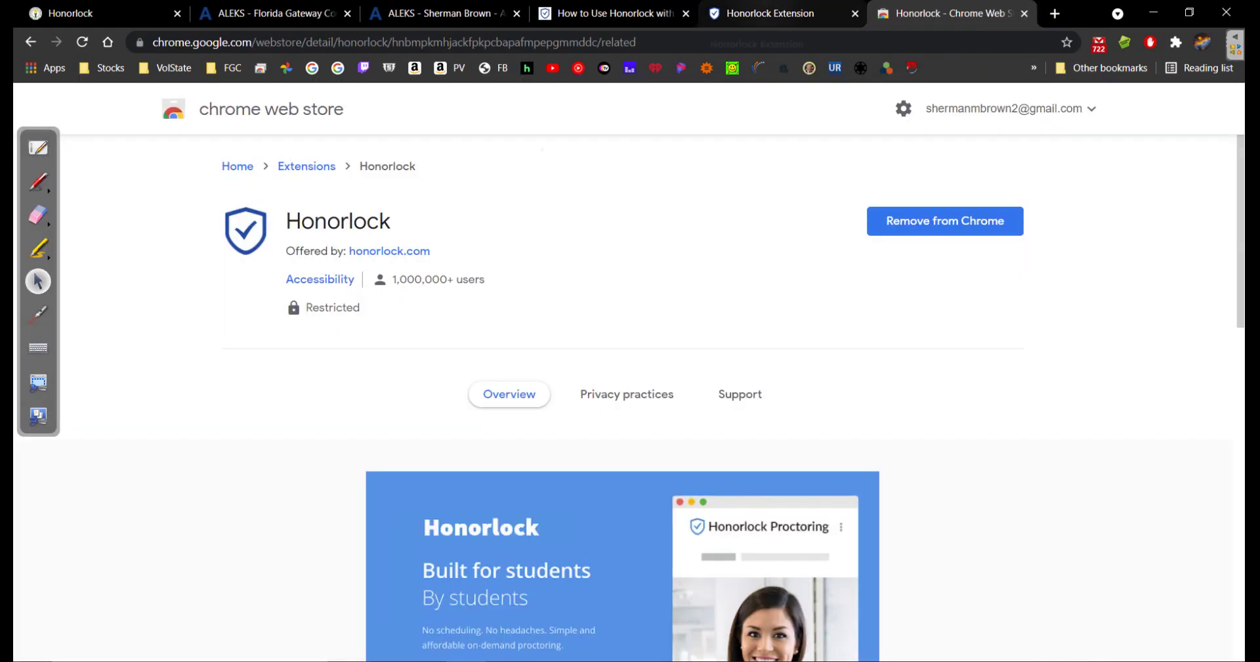
Close the Web Store and install tabs, then reload the Canvas Honorlock page to list Test 1
click(771, 14)
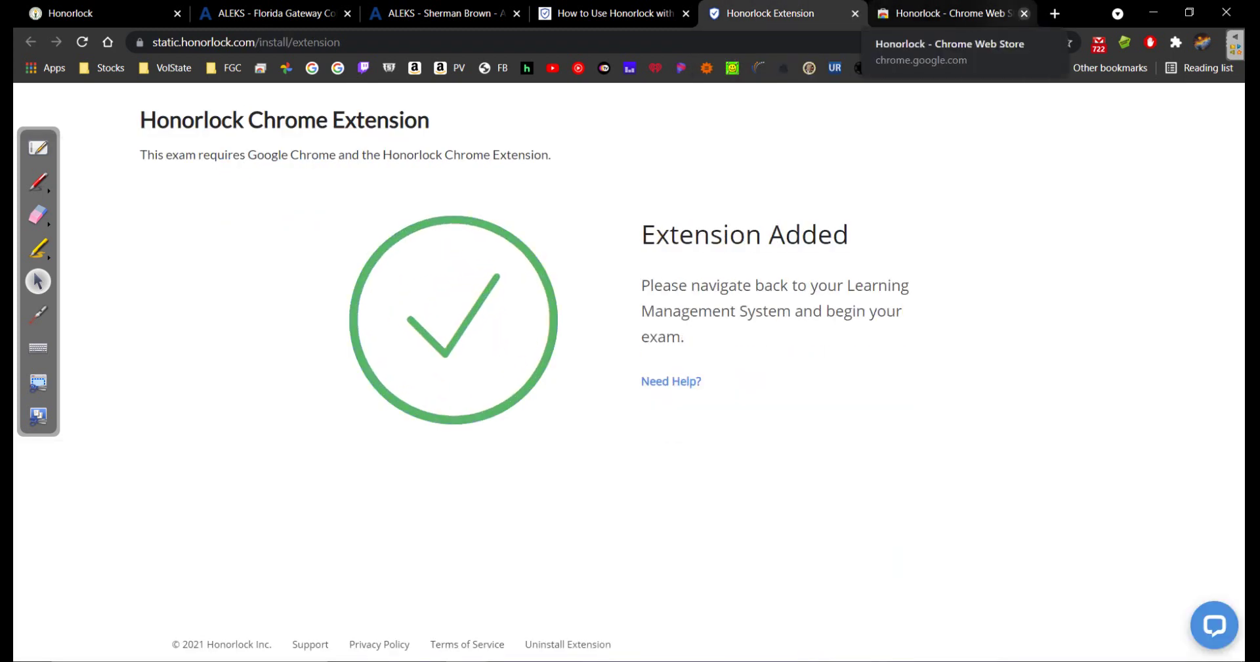
click(1024, 13)
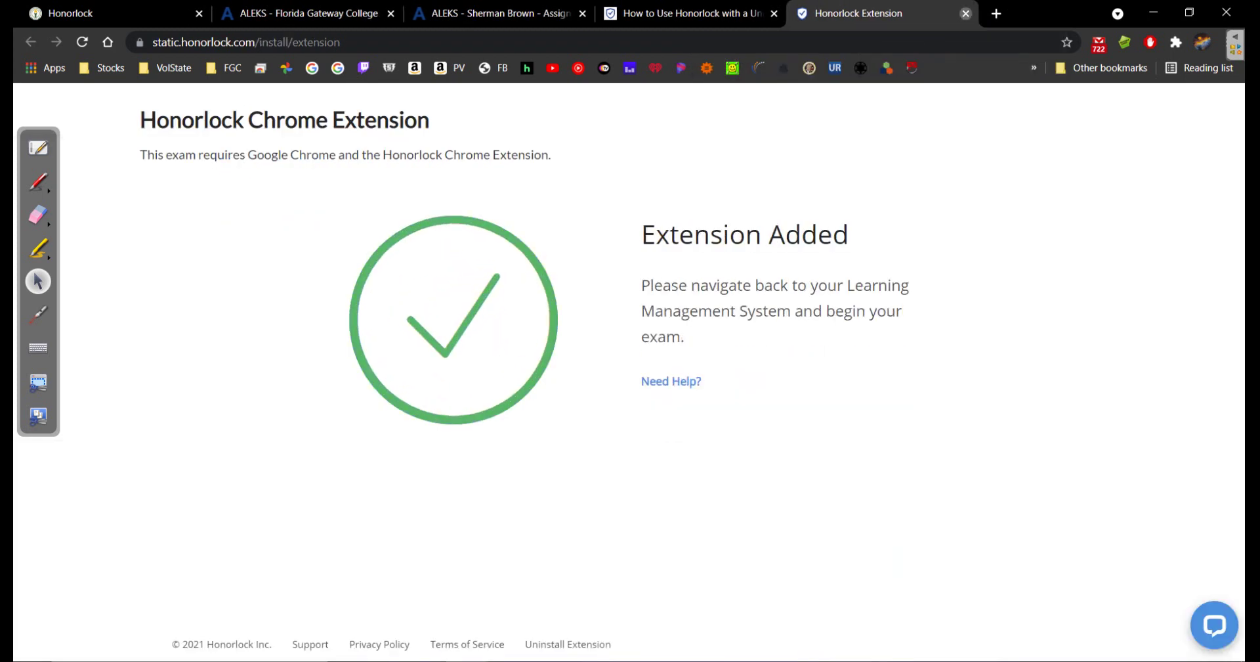
click(966, 13)
key(ctrl+1)
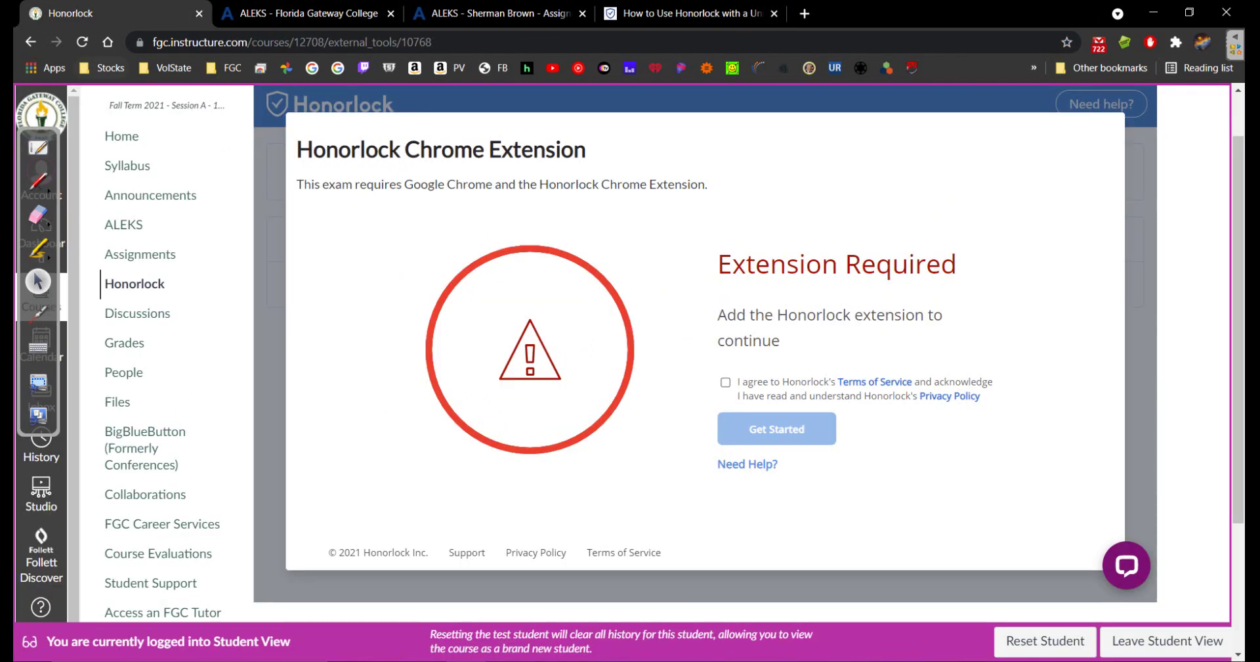
click(82, 42)
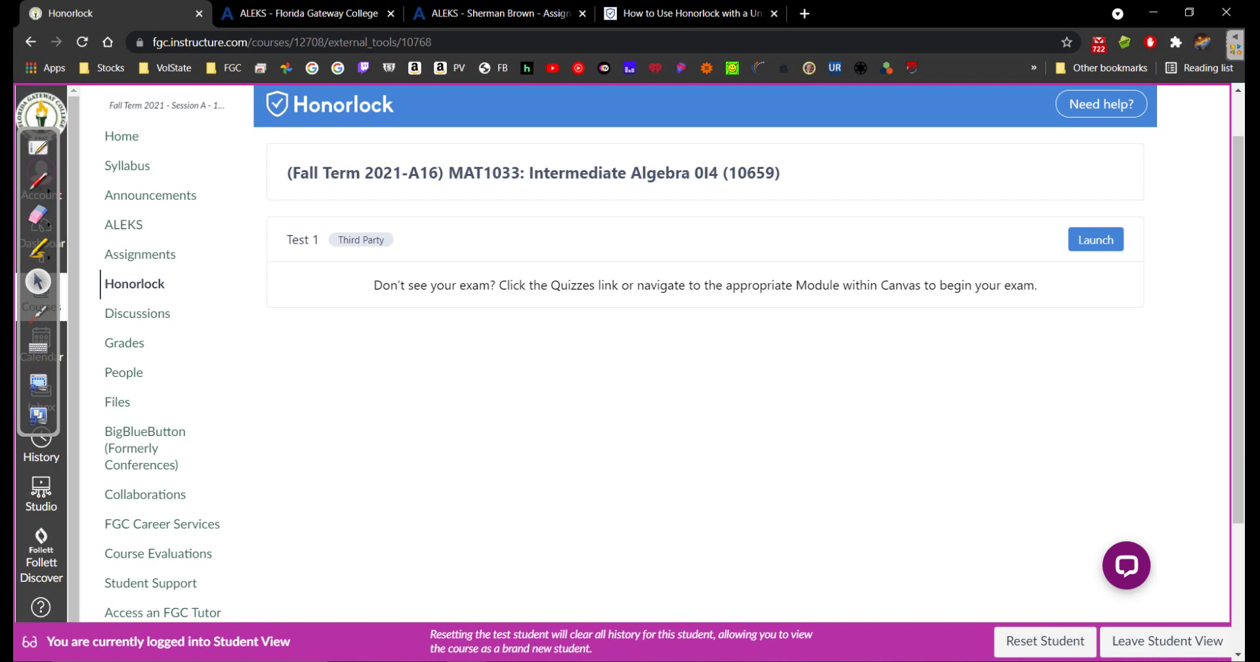
Launch Test 1, tick the data-collection and Terms of Service boxes, and continue
click(1096, 240)
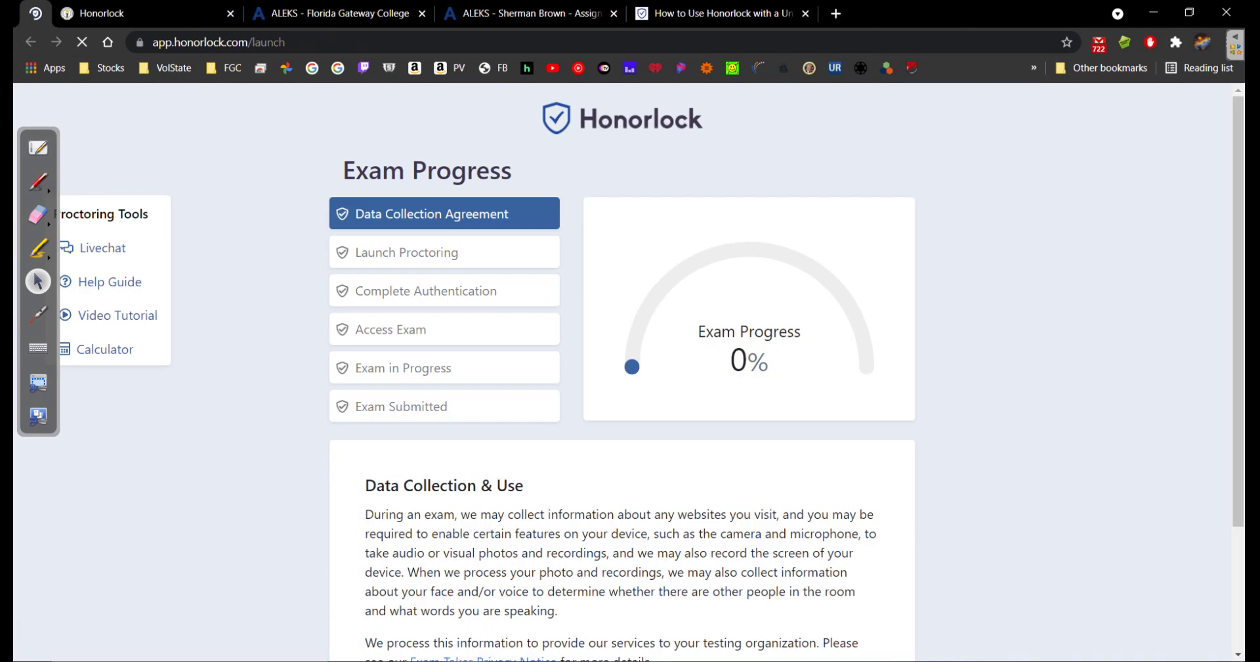
scroll(622, 368, down, 2)
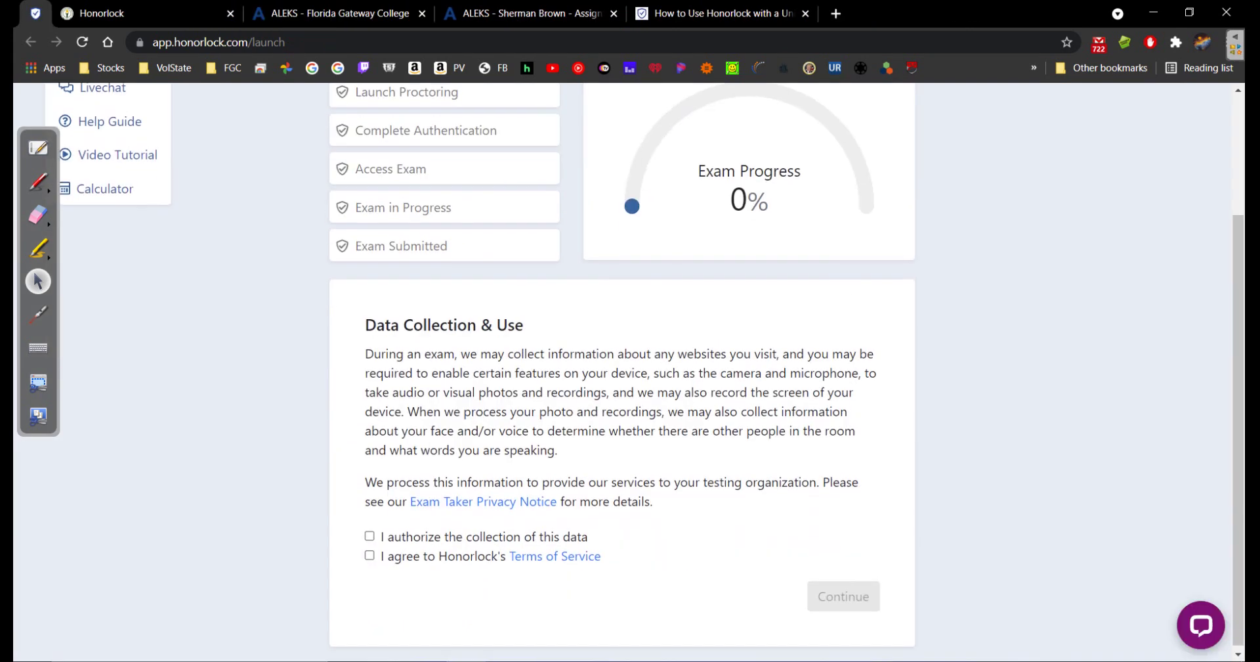
click(369, 532)
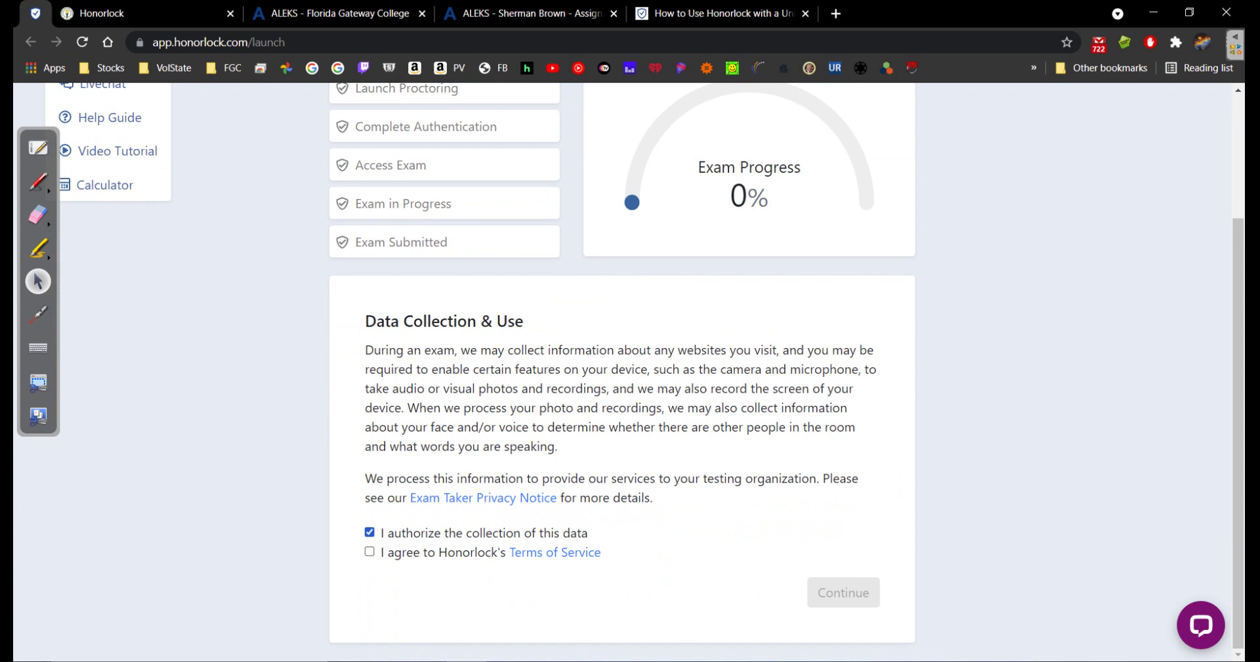
click(370, 551)
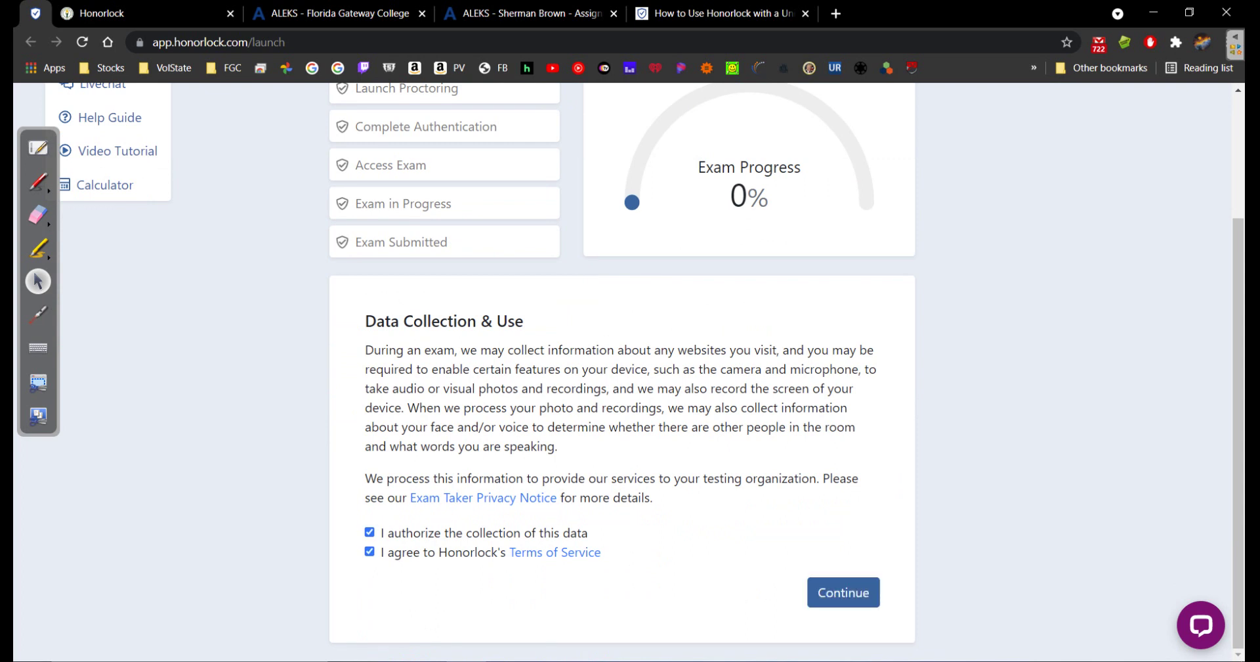
scroll(622, 368, up, 2)
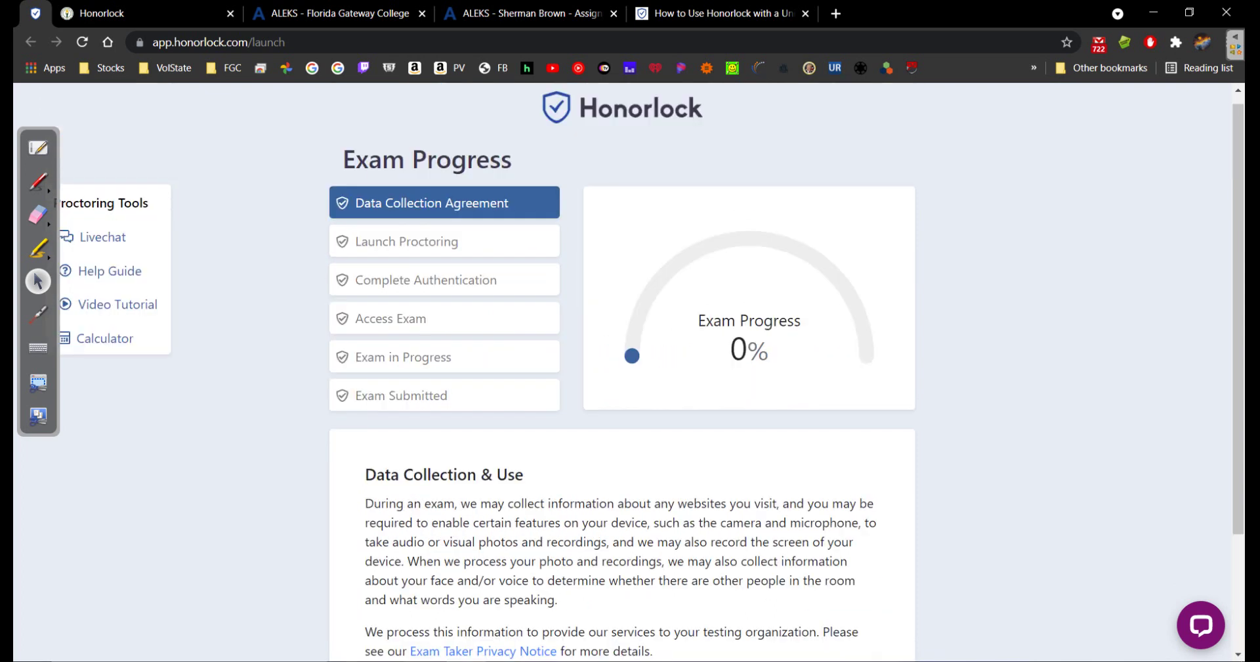
scroll(623, 367, down, 1)
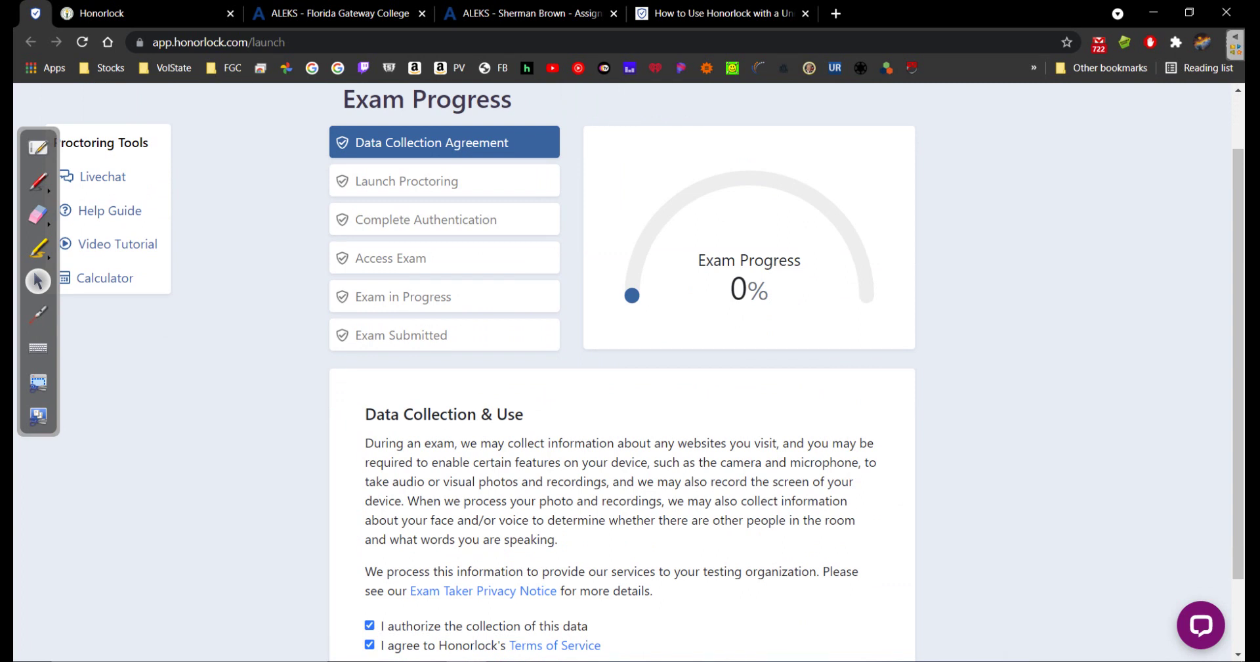
scroll(622, 368, down, 2)
scroll(629, 378, up, 2)
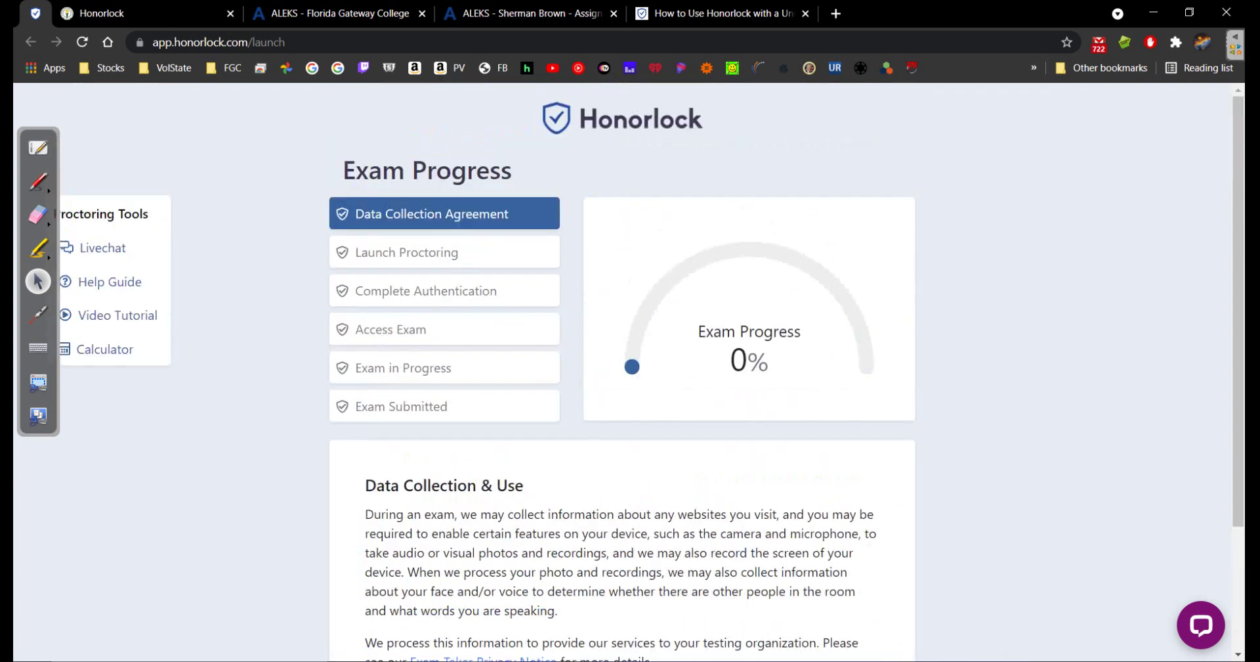
scroll(629, 373, down, 1)
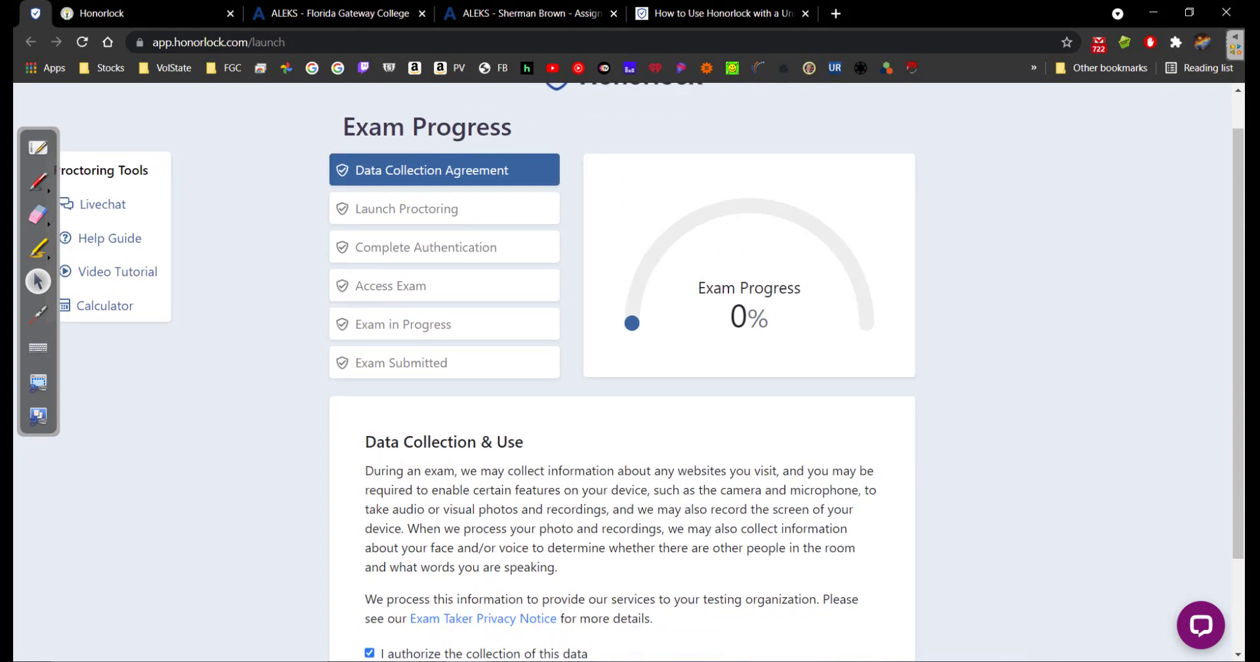
scroll(628, 372, down, 2)
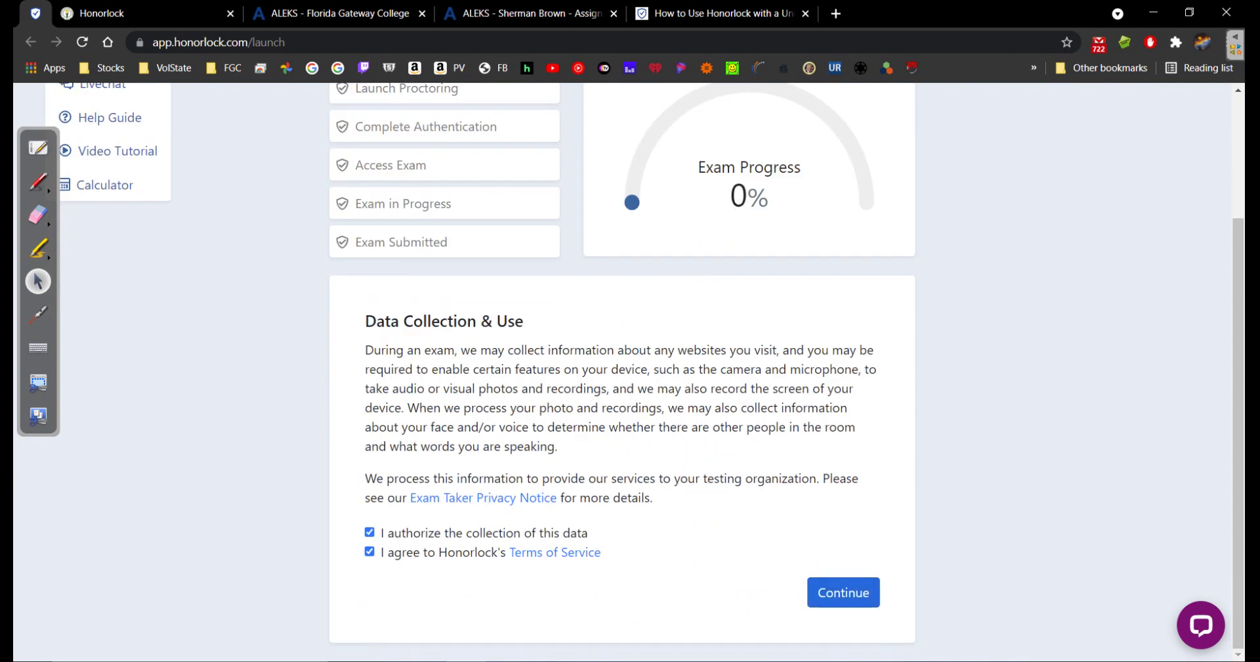
click(843, 592)
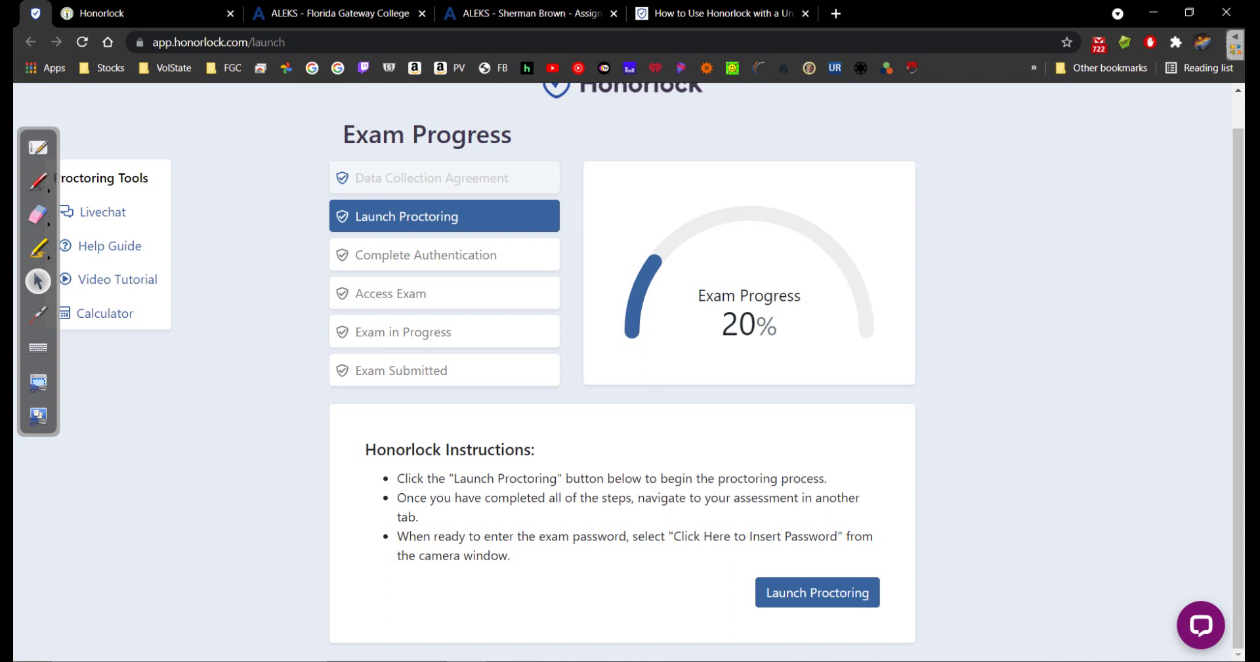
Launch proctoring, take the face photo, and move the proctoring window to the centre
click(817, 592)
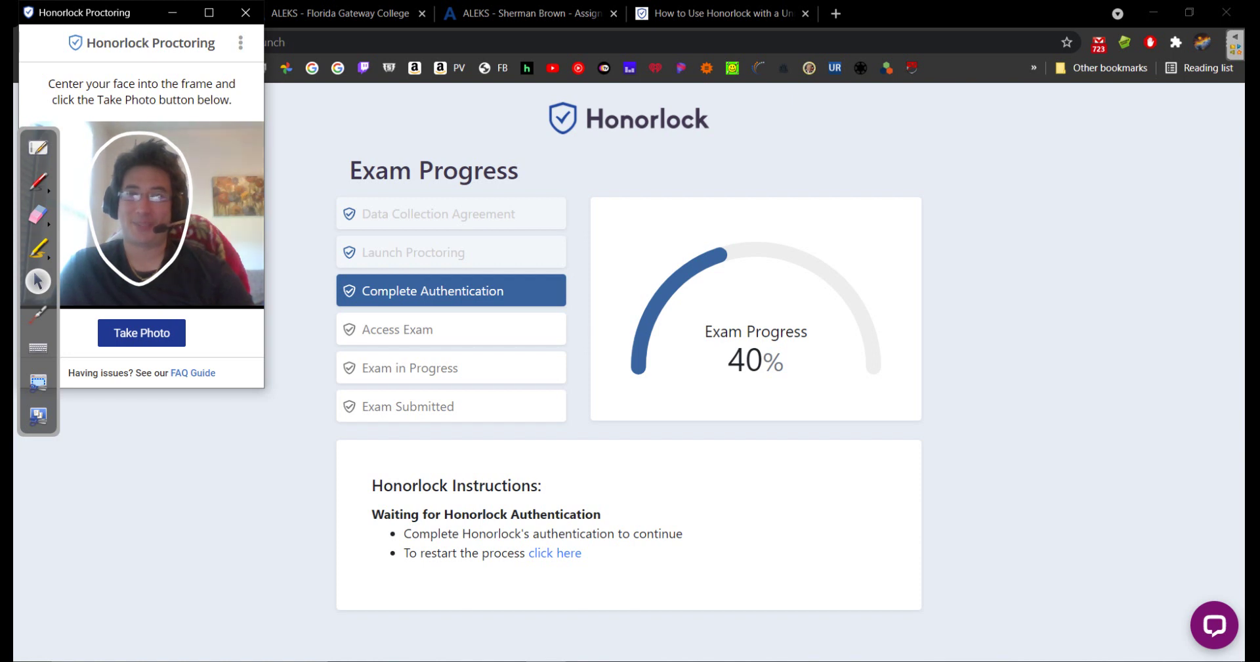
click(141, 333)
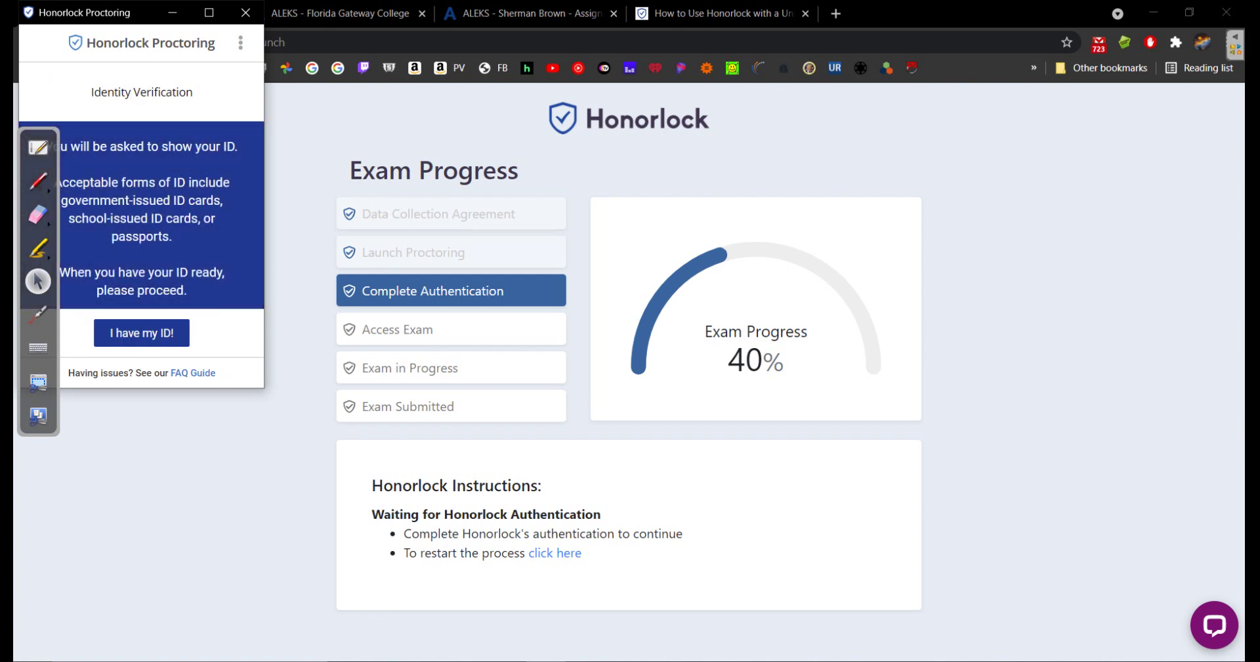
drag(131, 13, 581, 31)
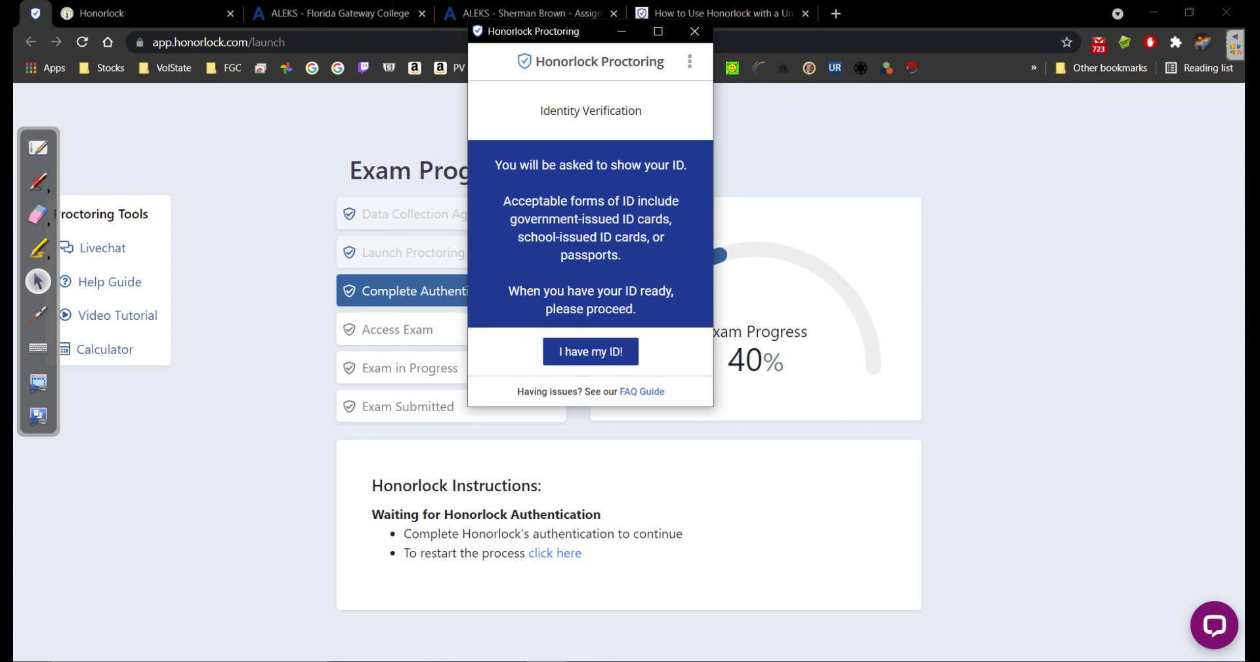
Take the ID photo and retry it repeatedly until Honorlock says to contact support
click(591, 351)
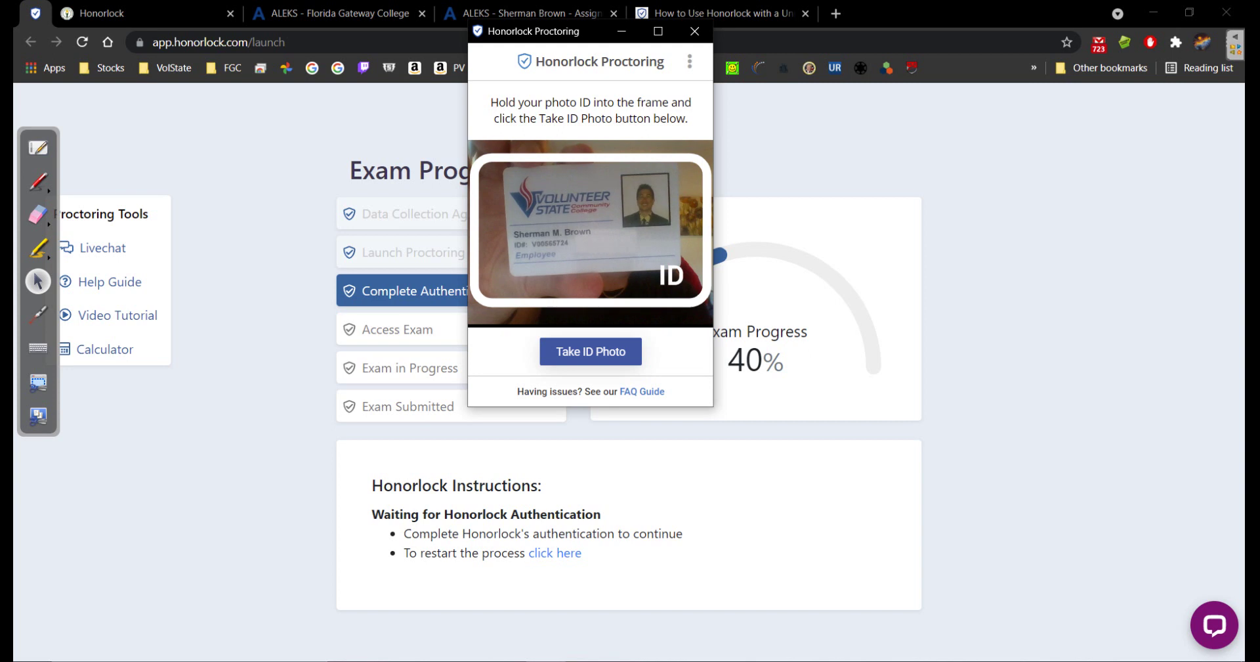
click(591, 351)
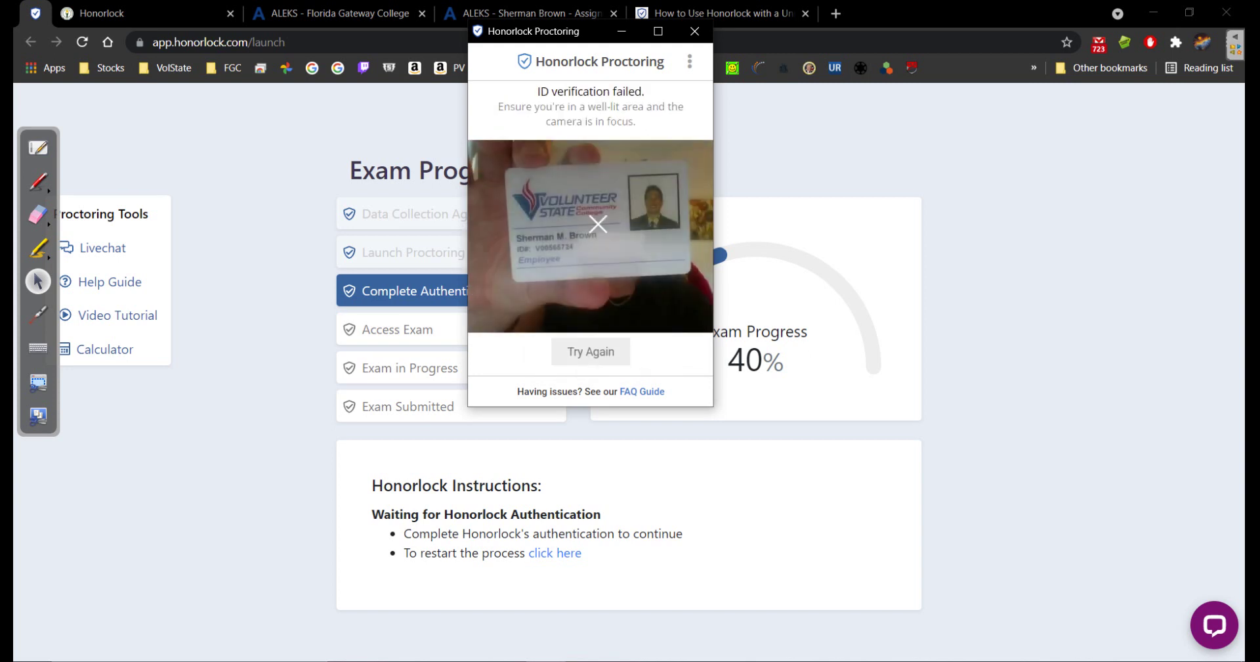
click(591, 351)
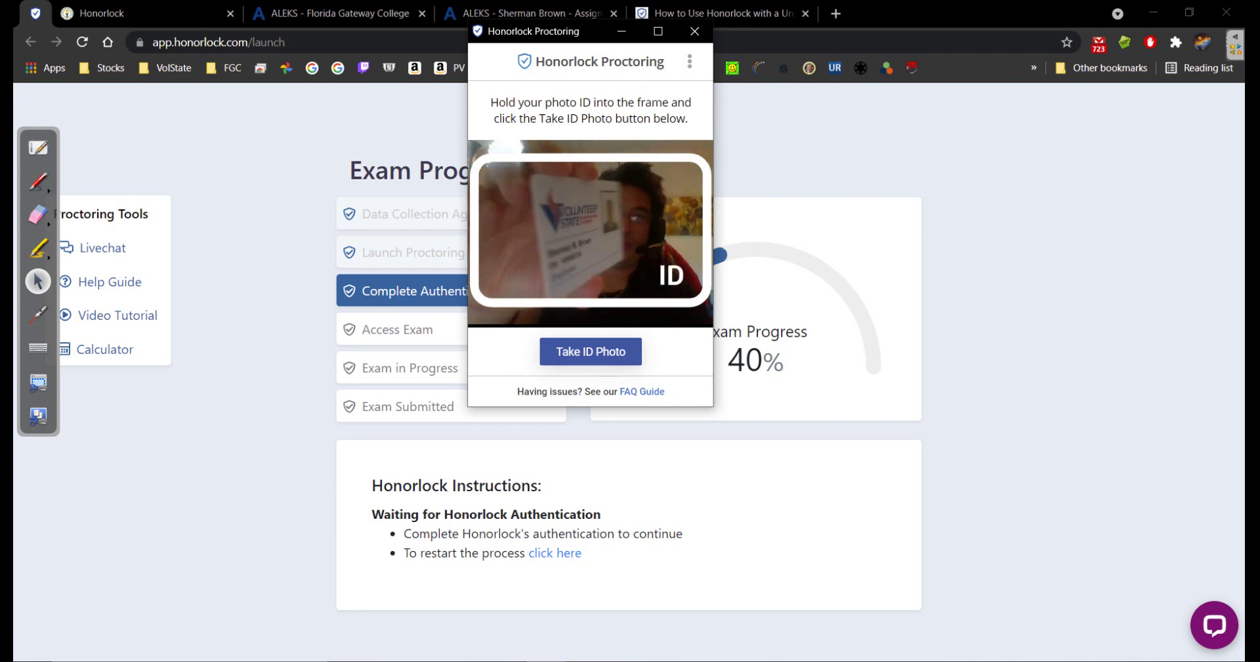
click(590, 352)
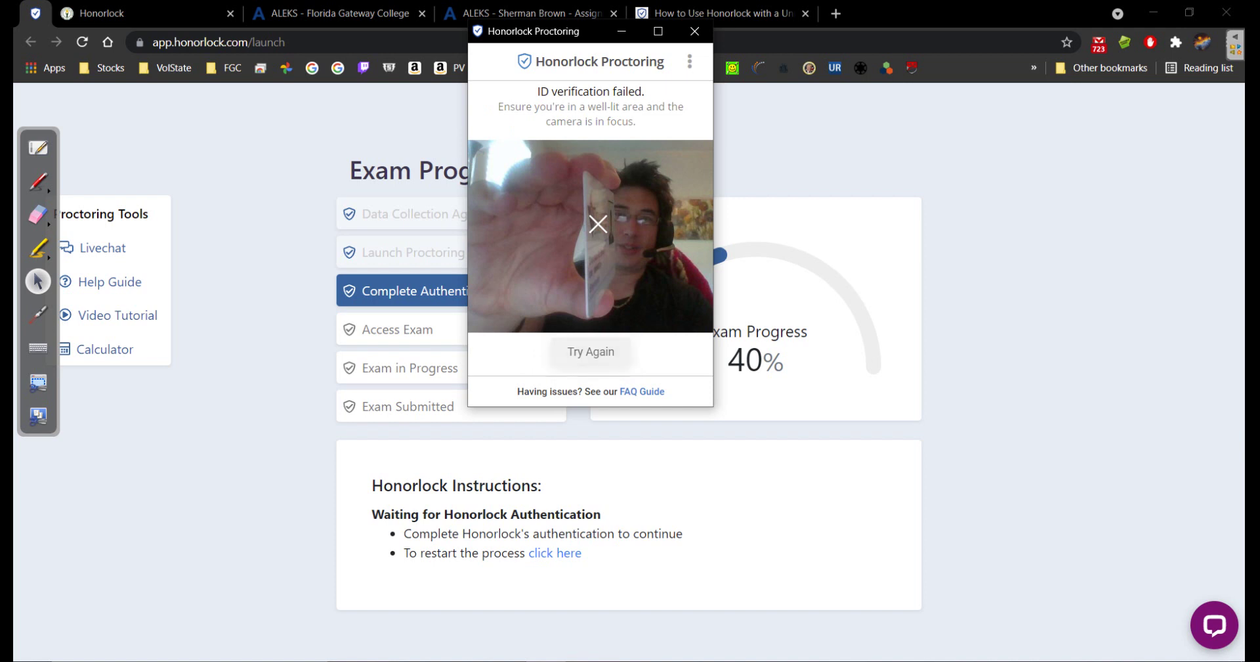
click(591, 351)
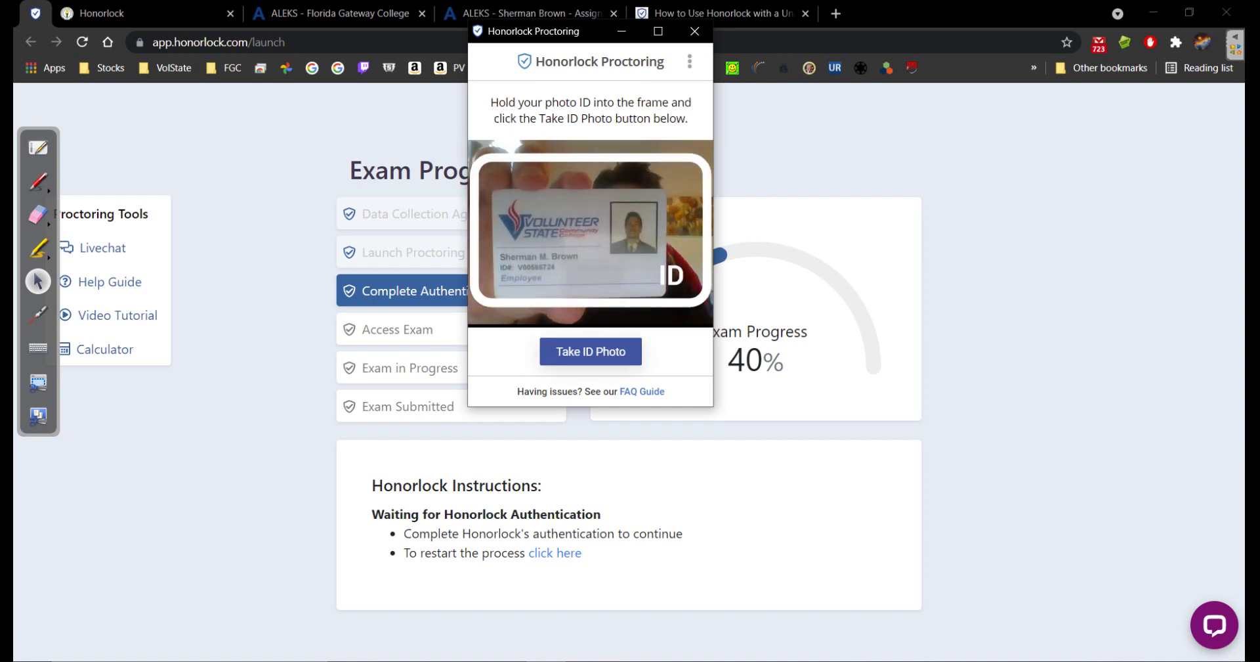
click(591, 351)
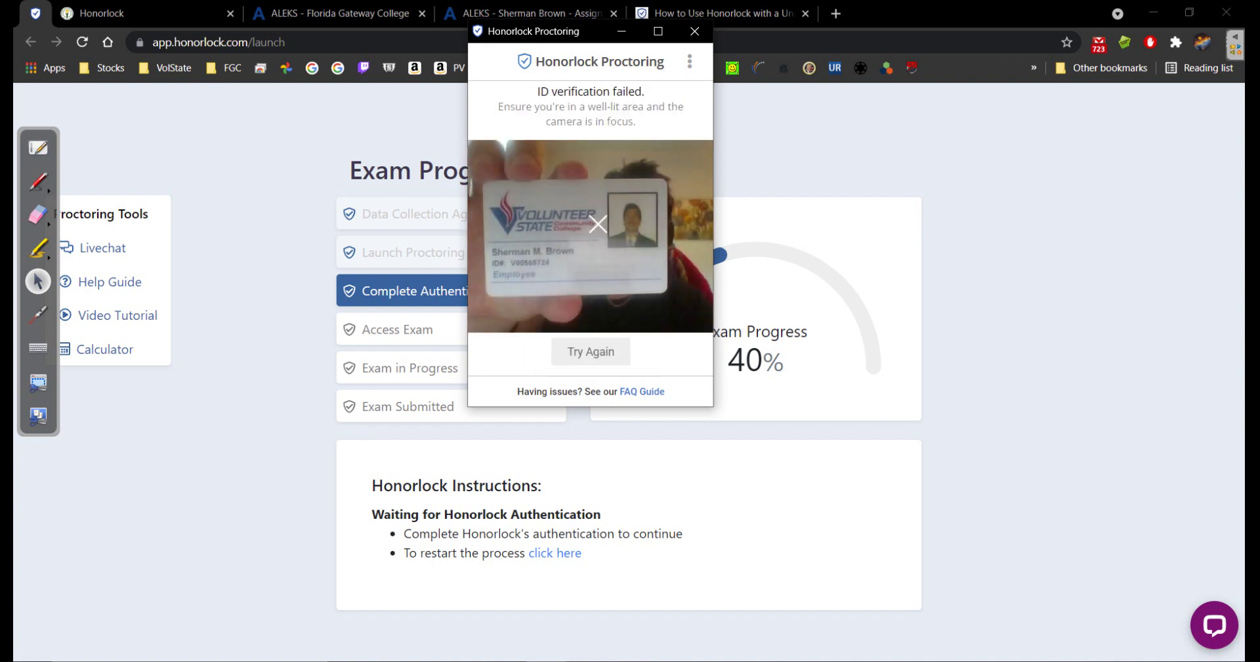
click(591, 351)
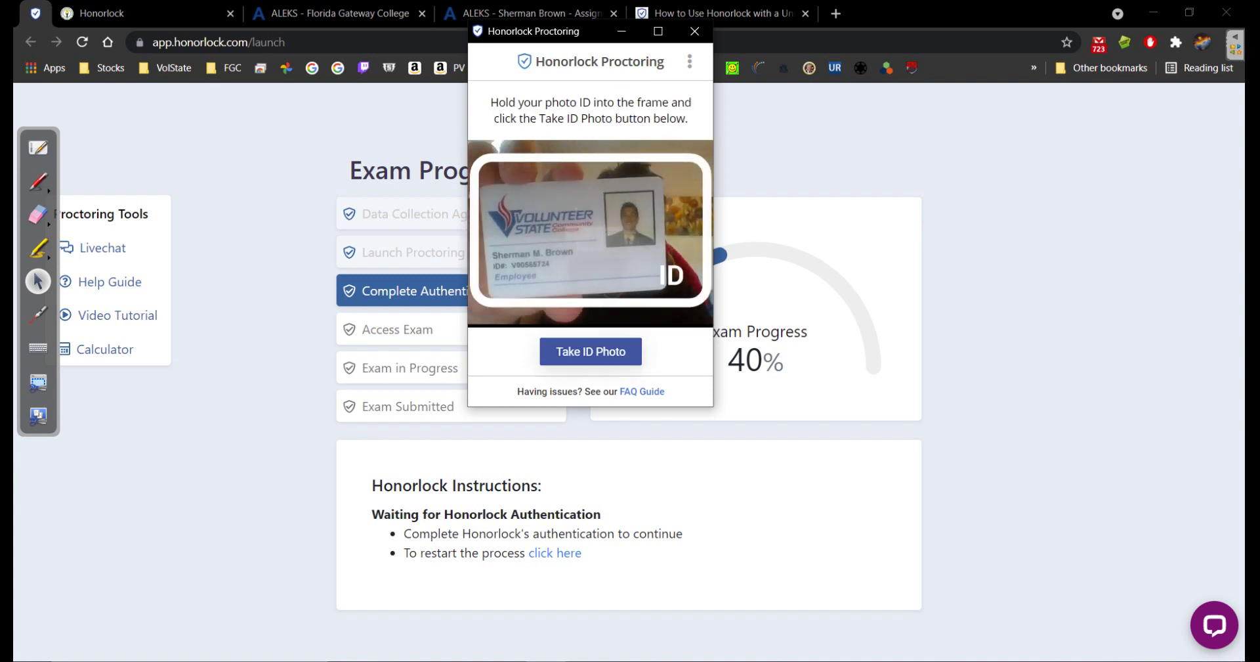
click(590, 351)
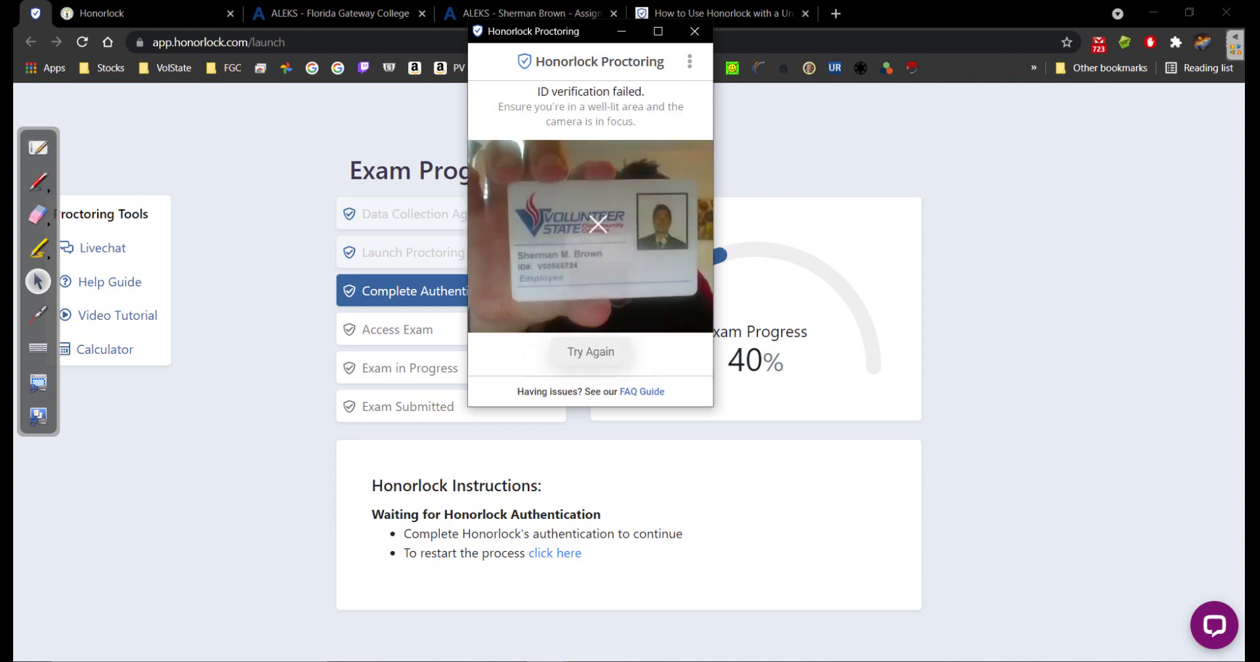
click(591, 352)
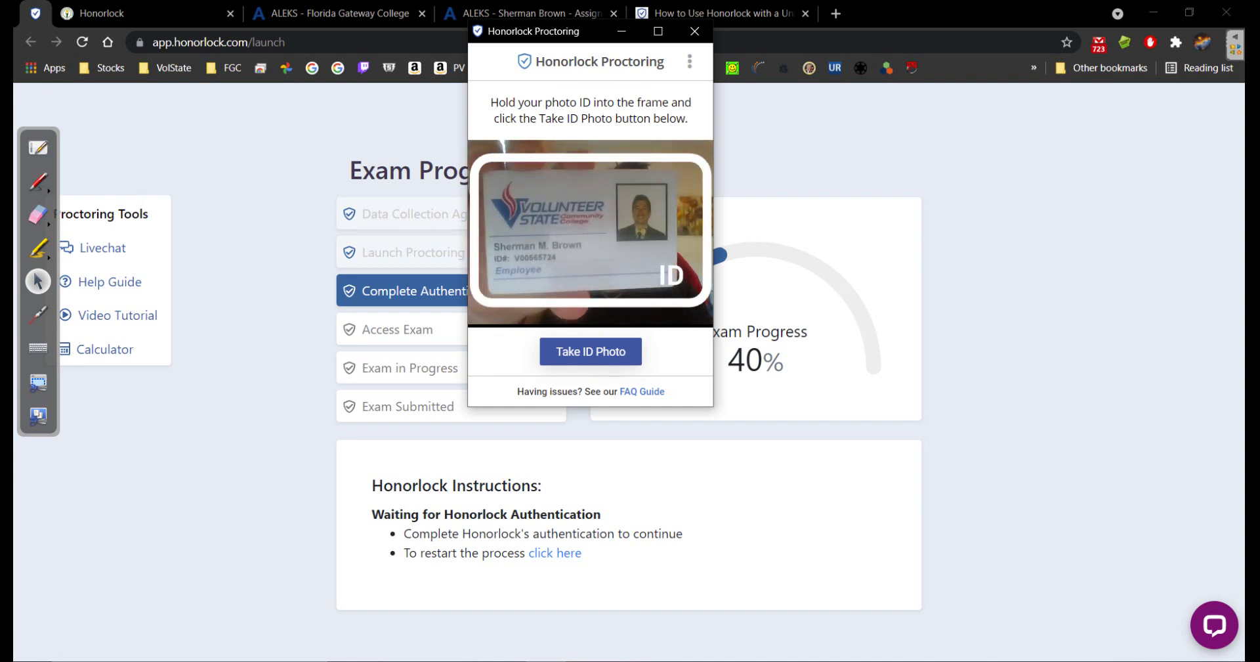
click(591, 352)
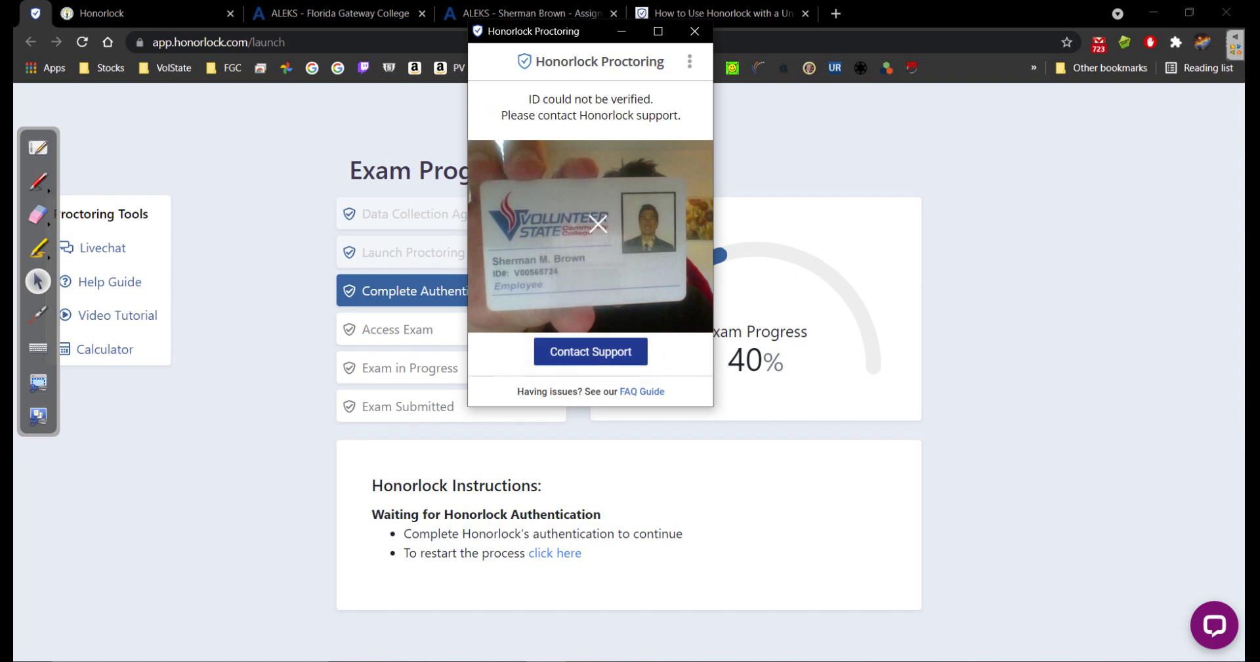
Contact support and start the live chat with the name and school 'Florida Gateway College'
click(591, 351)
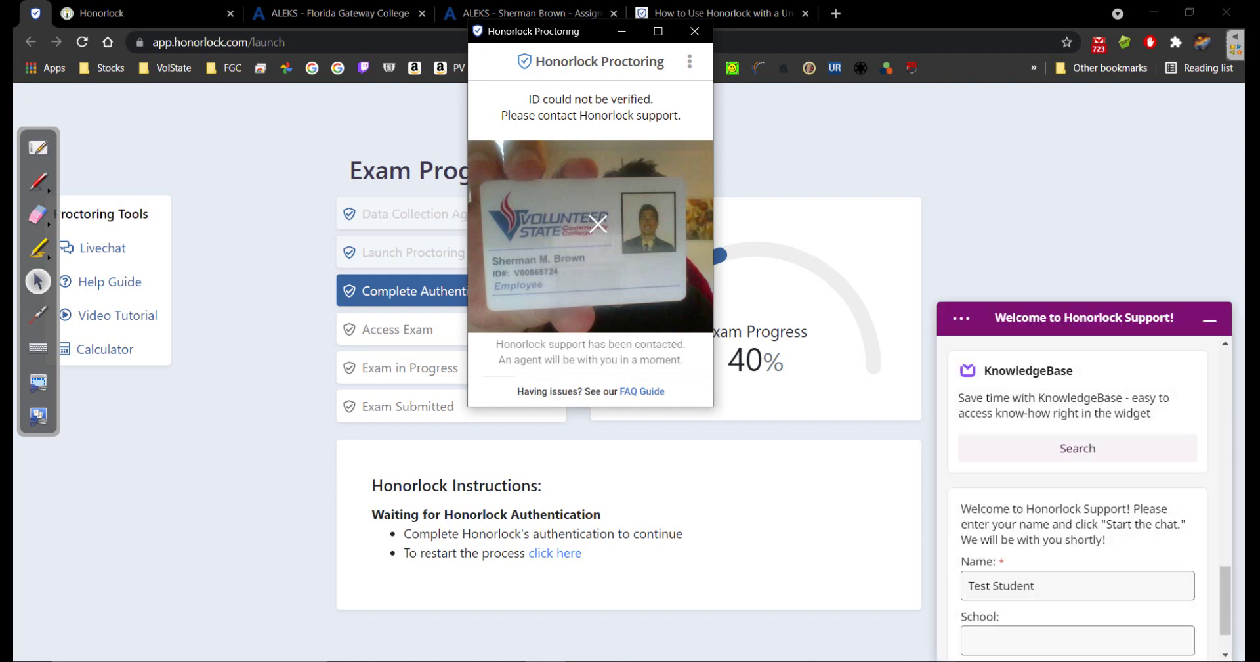
scroll(1078, 497, down, 1)
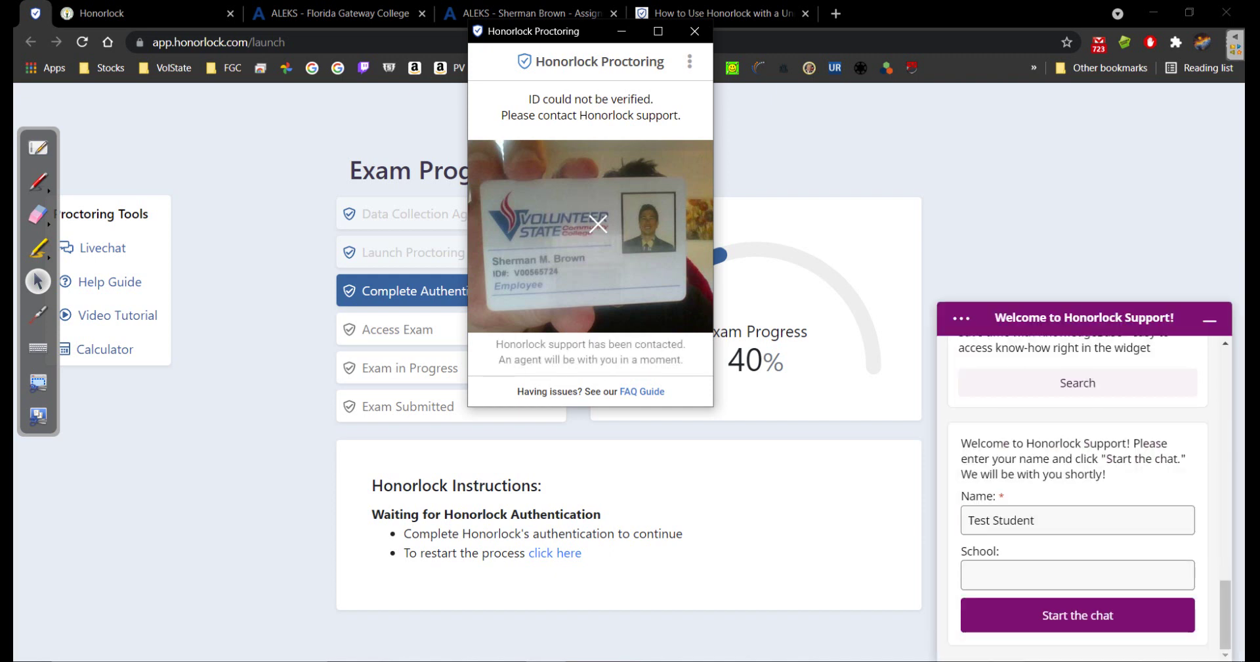
click(1077, 574)
text(Flir)
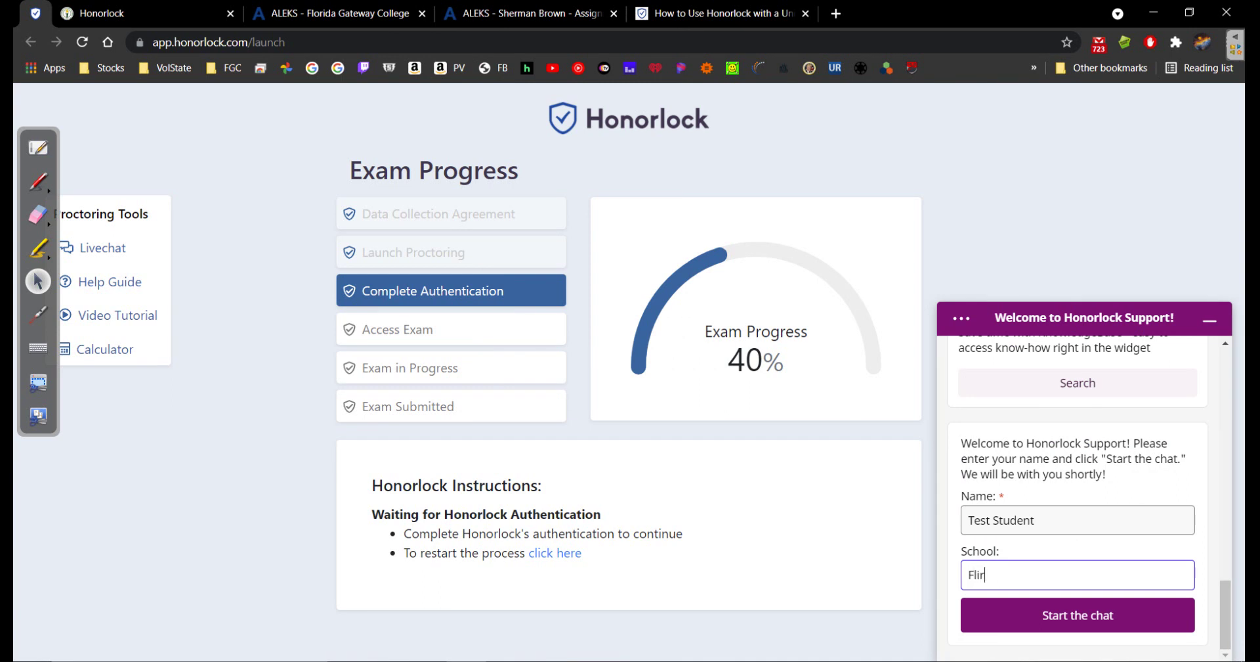
key(BackSpace)
key(BackSpace)
text(orida Gateway Colleg)
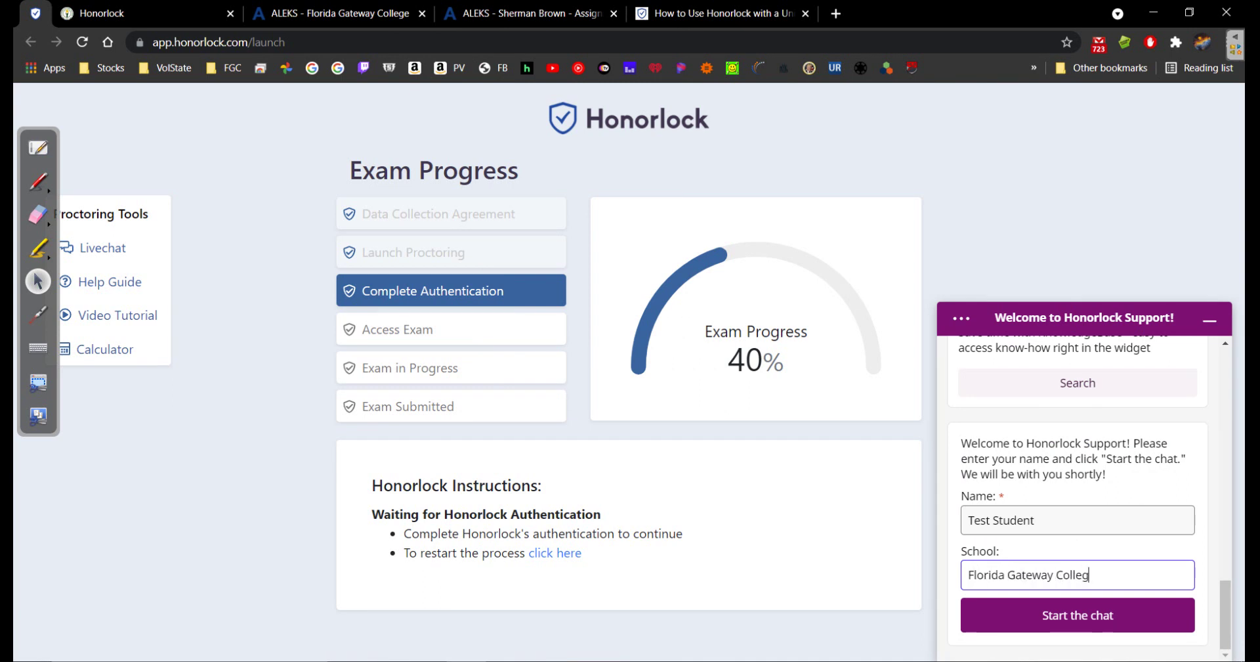
text(e)
key(Return)
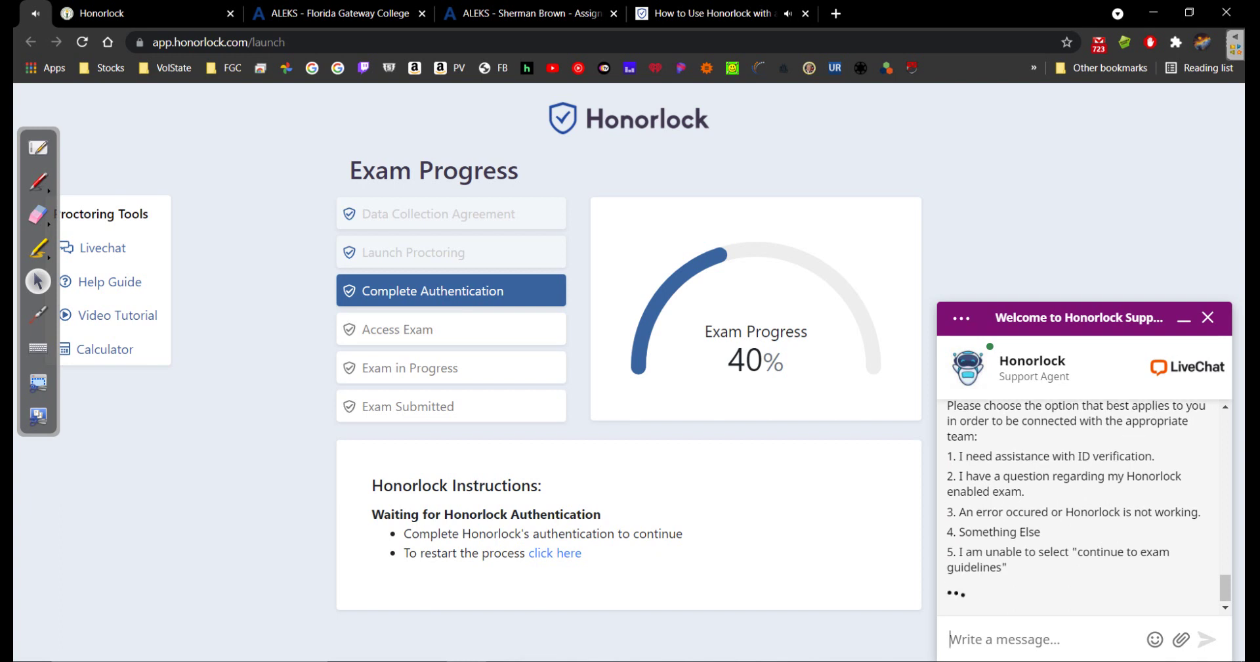
Send option 1 in the chat to request help with ID verification
scroll(1083, 512, up, 2)
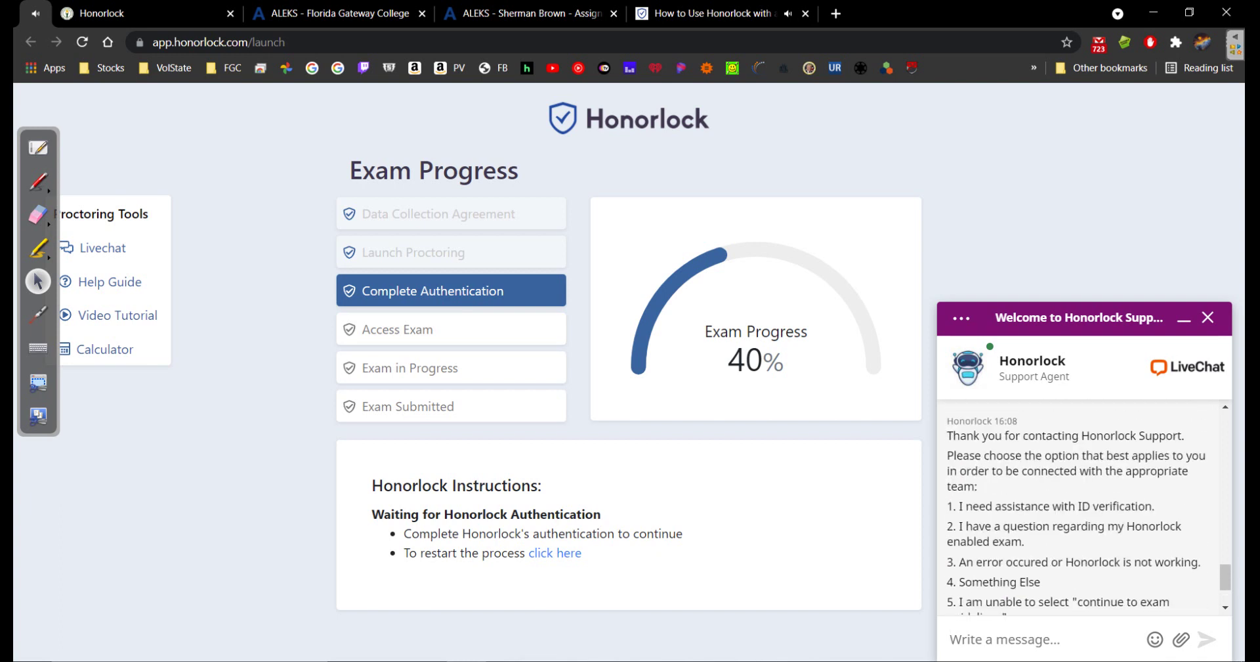
scroll(1089, 510, down, 1)
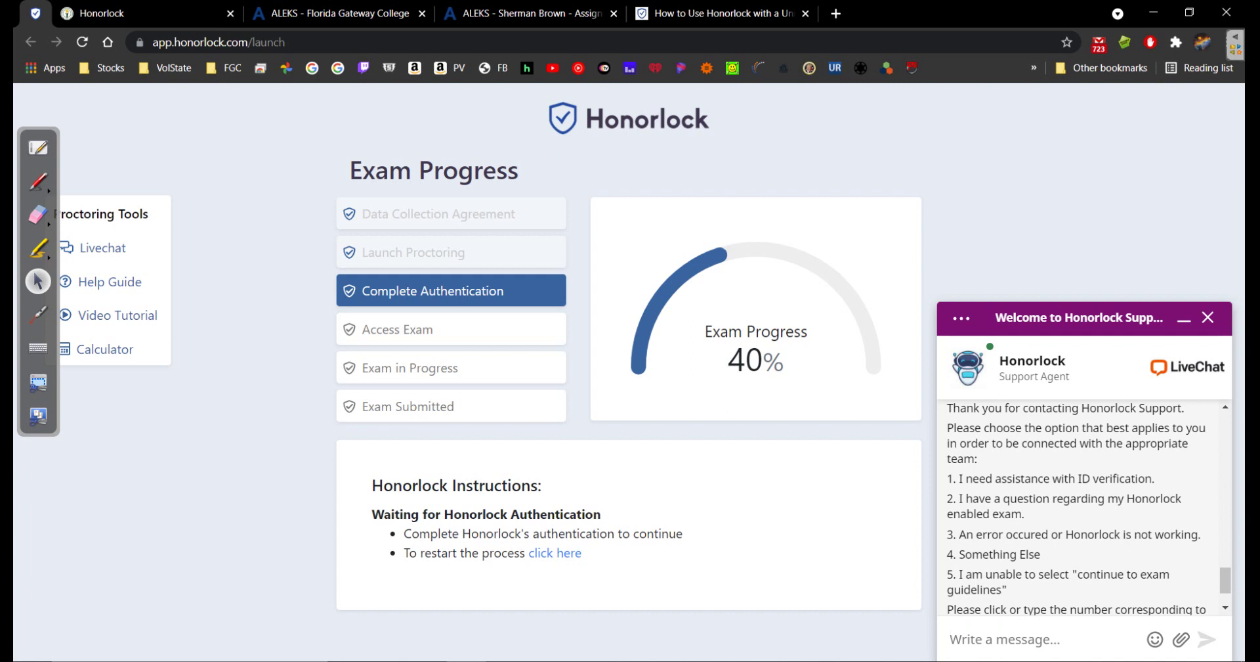
scroll(1086, 509, down, 2)
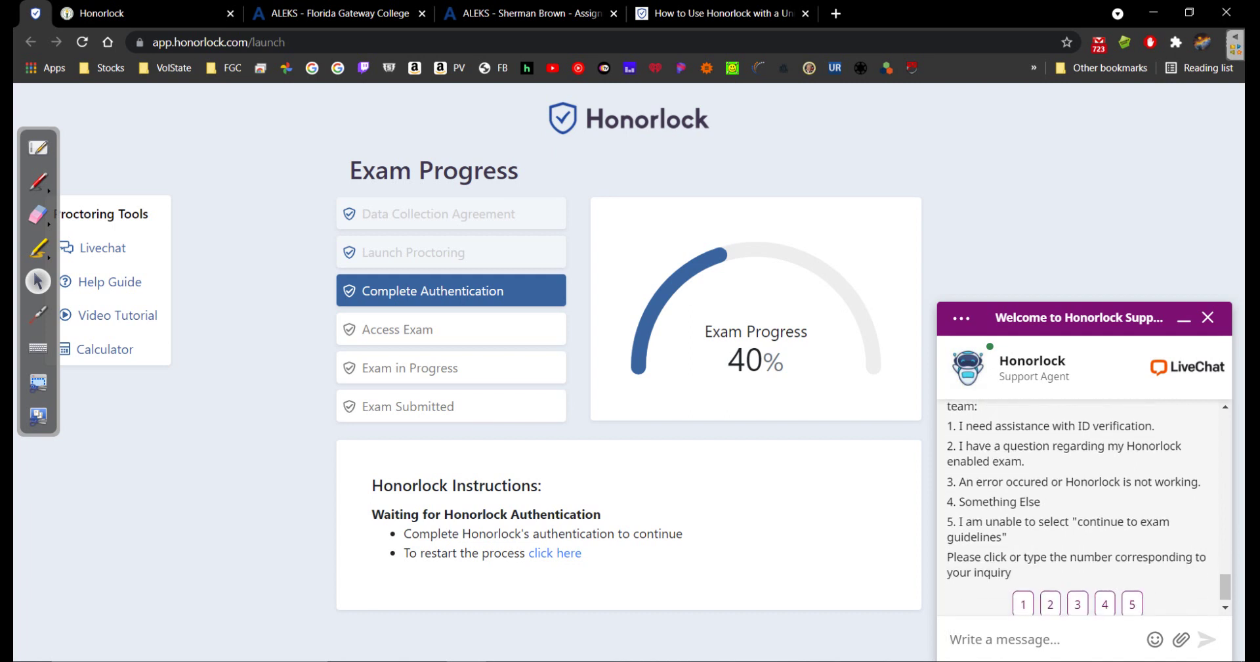
scroll(1089, 507, down, 1)
scroll(1088, 507, up, 1)
scroll(1089, 507, down, 1)
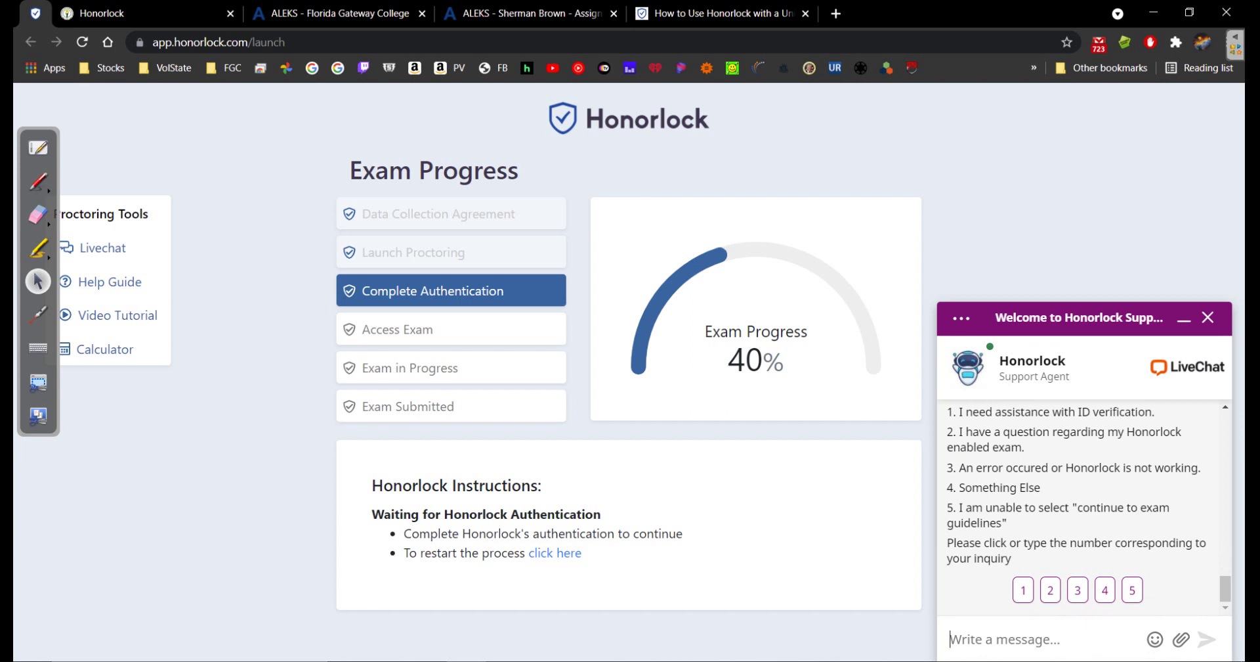
text(1)
key(Return)
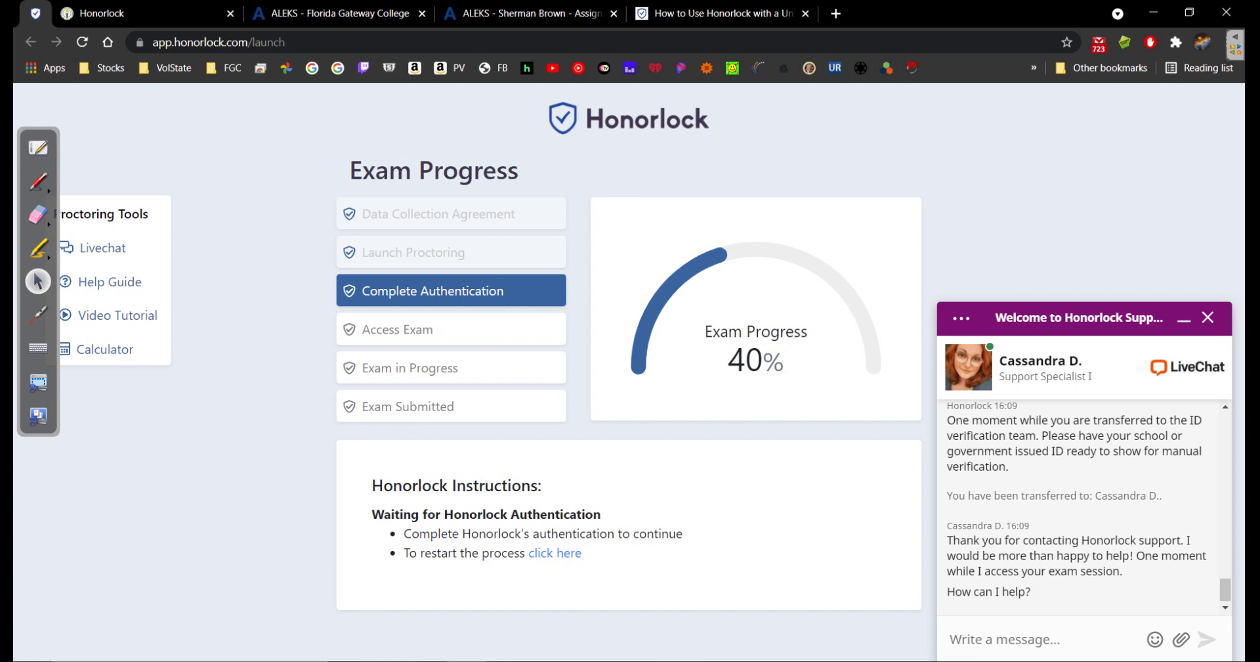
Send the support specialist the chat message 'My ID is not able to be verified.'
text(My )
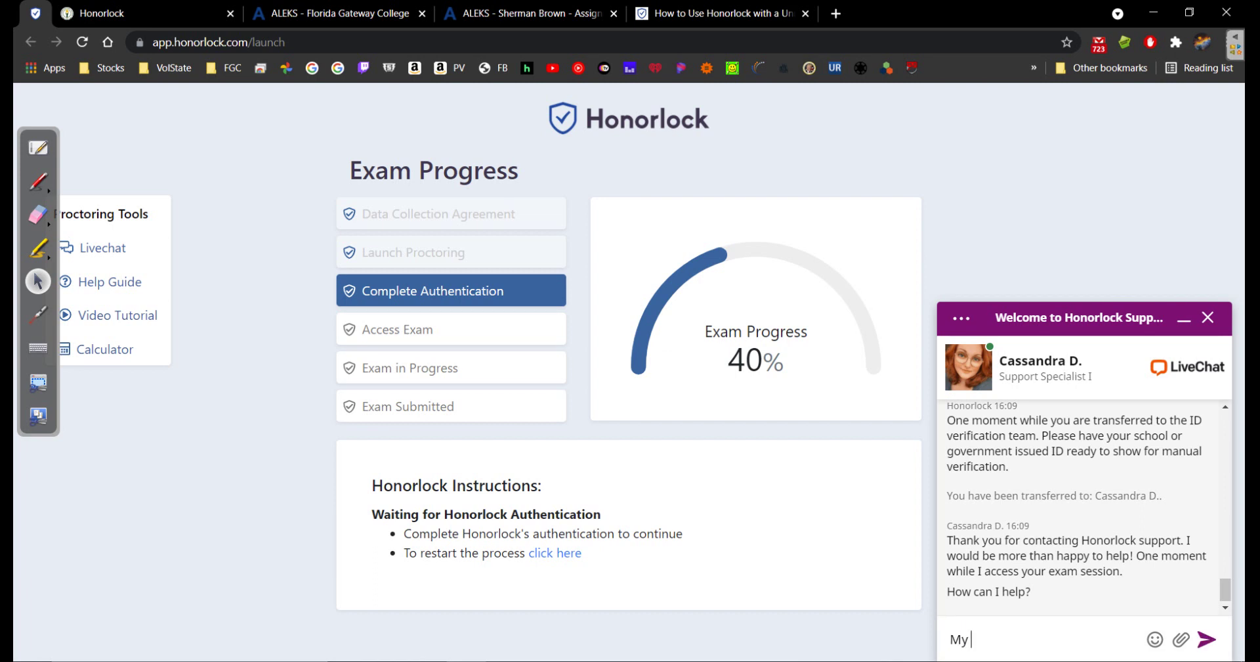
text(ID is not ab)
key(BackSpace)
text(able to be verified.)
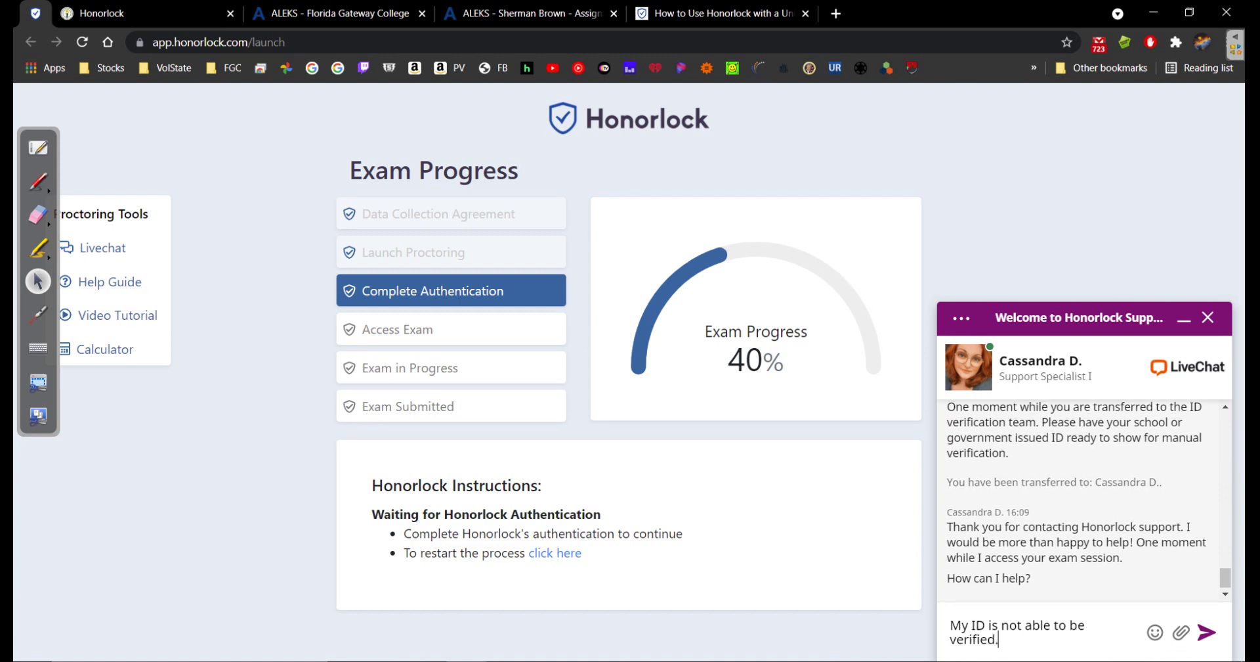
key(Return)
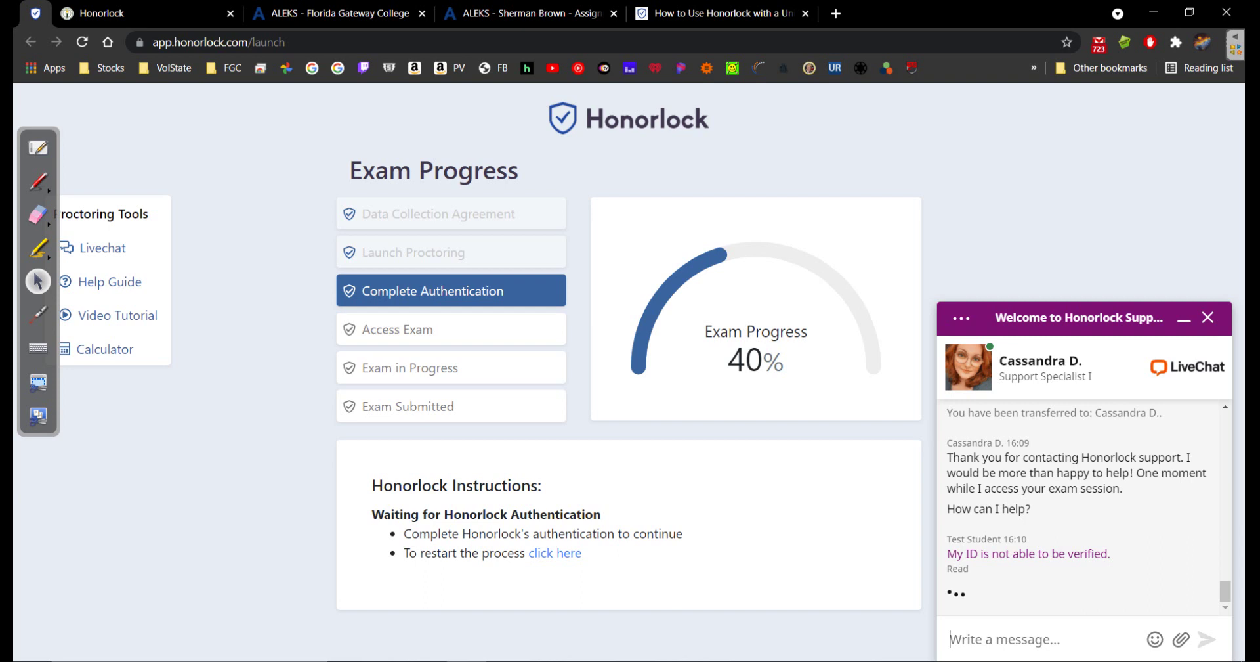
Reply to the agent in the help-article chat with the account holder's full name, then return to the Canvas Honorlock tab
click(525, 13)
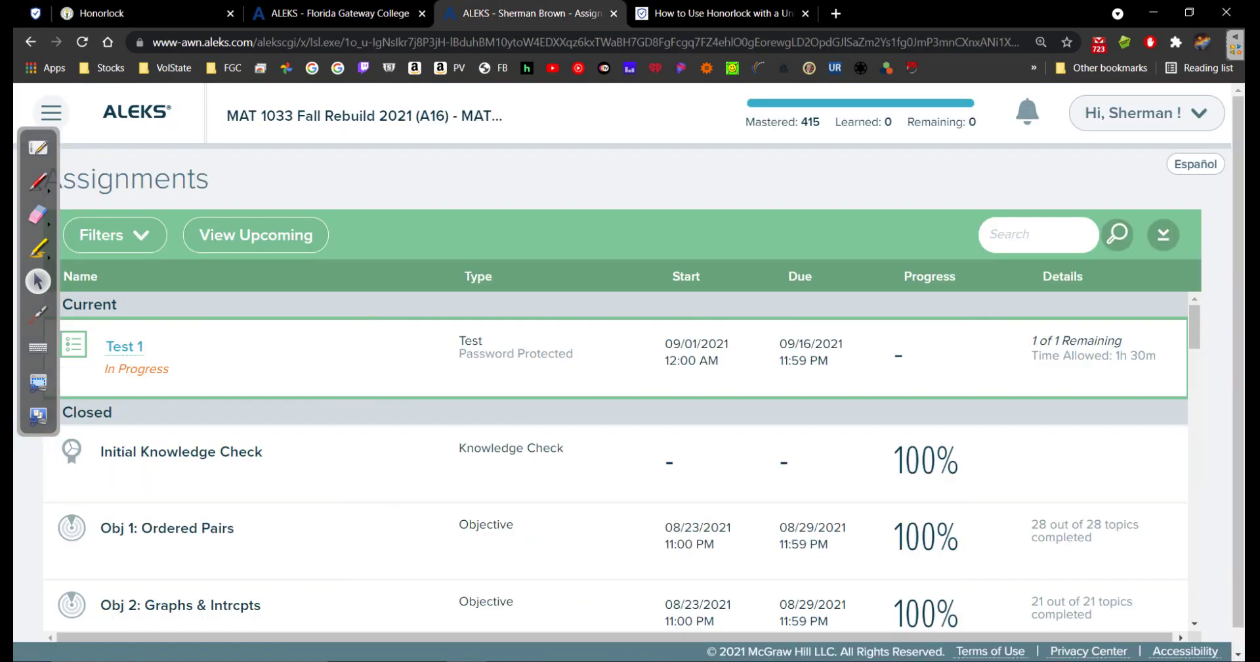
key(ctrl+Tab)
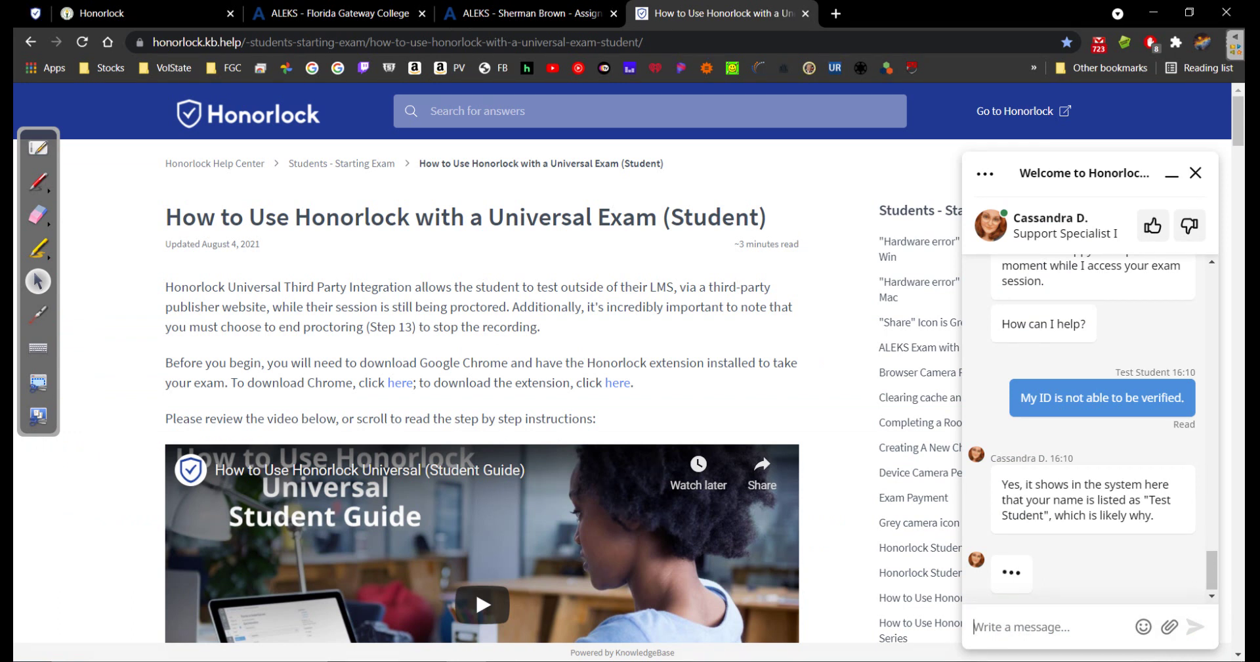
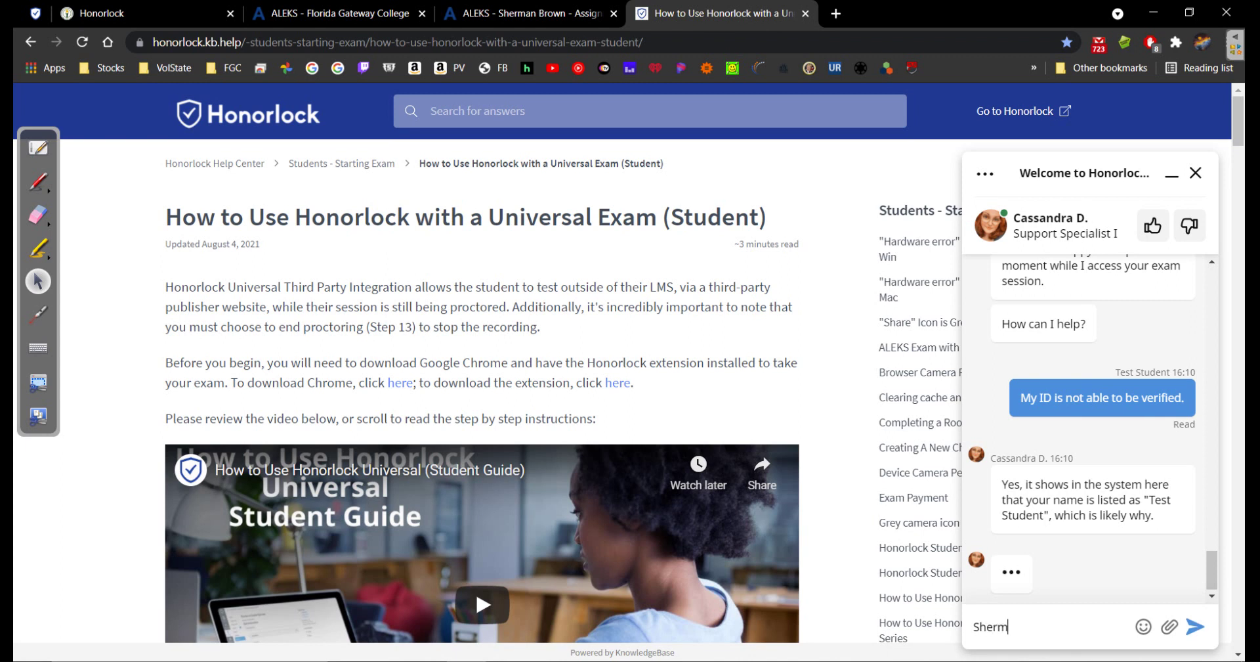
key(Return)
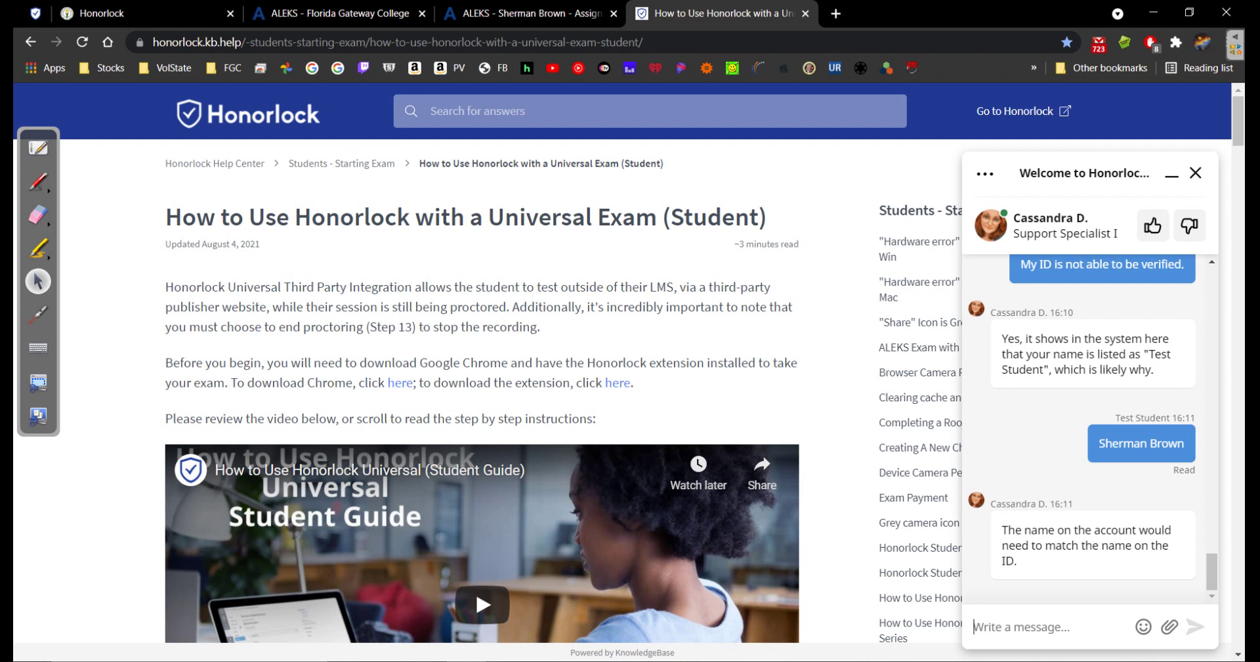
click(145, 13)
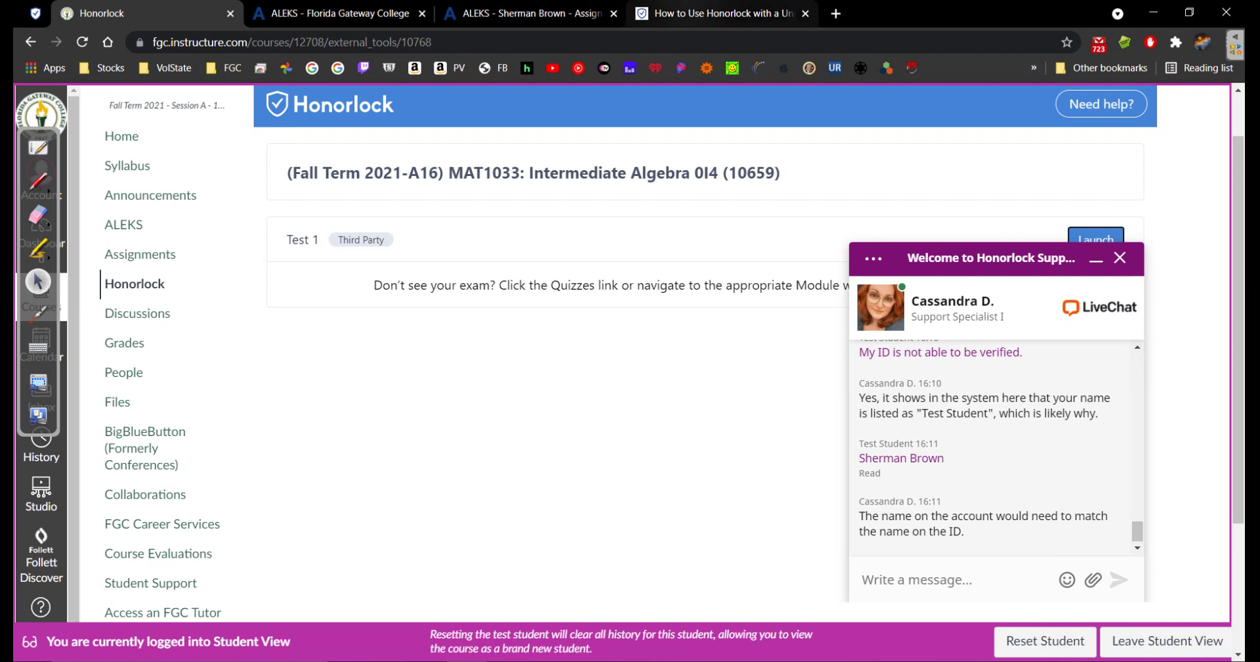
Switch to the 'How to Use Honorlock with a Universal Exam' tab and focus the chat's message box
click(715, 14)
click(975, 626)
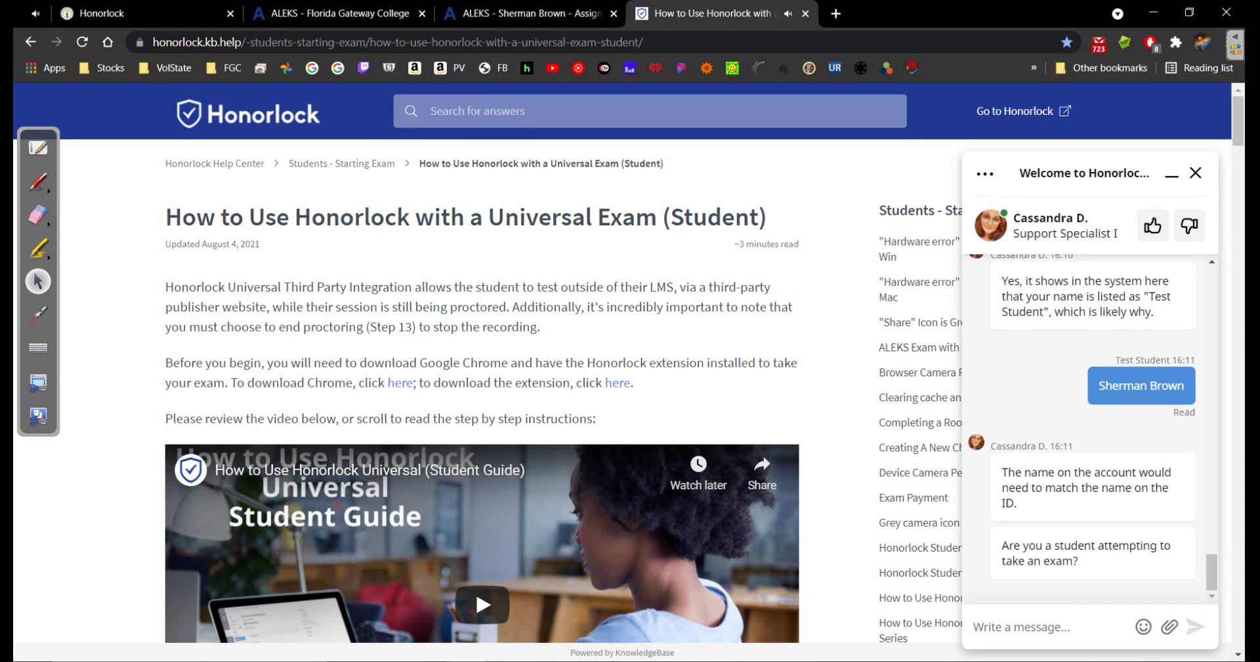
Reply 'No. I am an instructor attemtpting to take the exam. Lol', then show the ALEKS Florida Gateway College page
text(No. I)
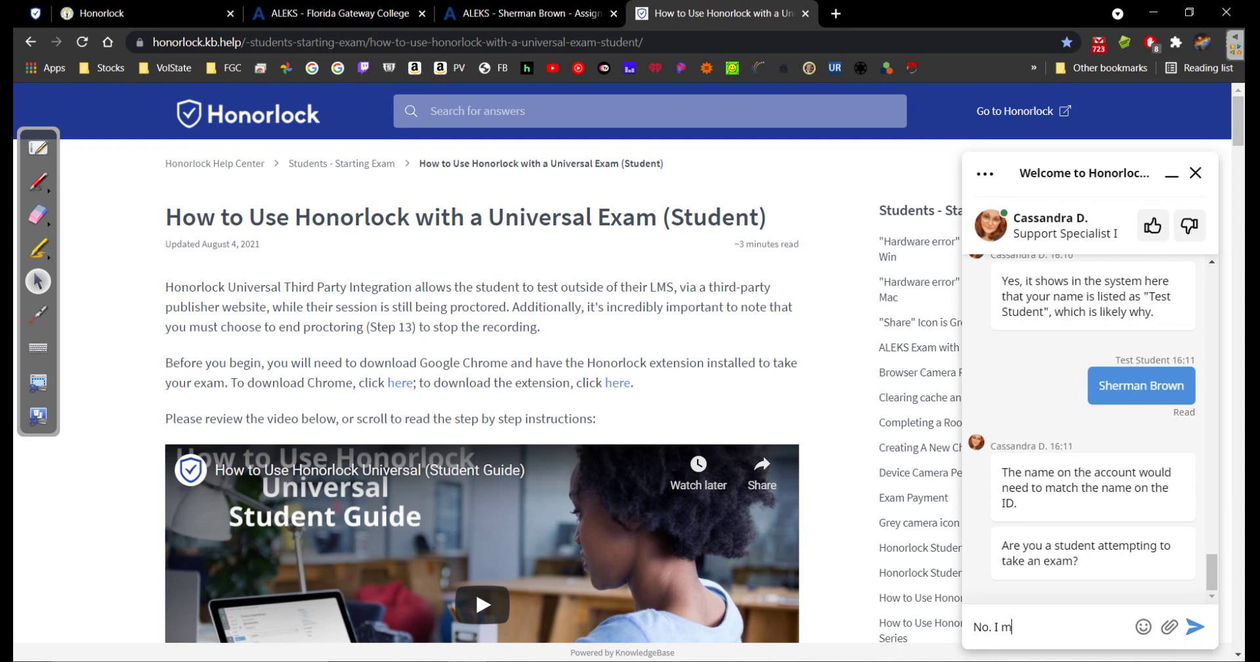
text( am an instructor attemt)
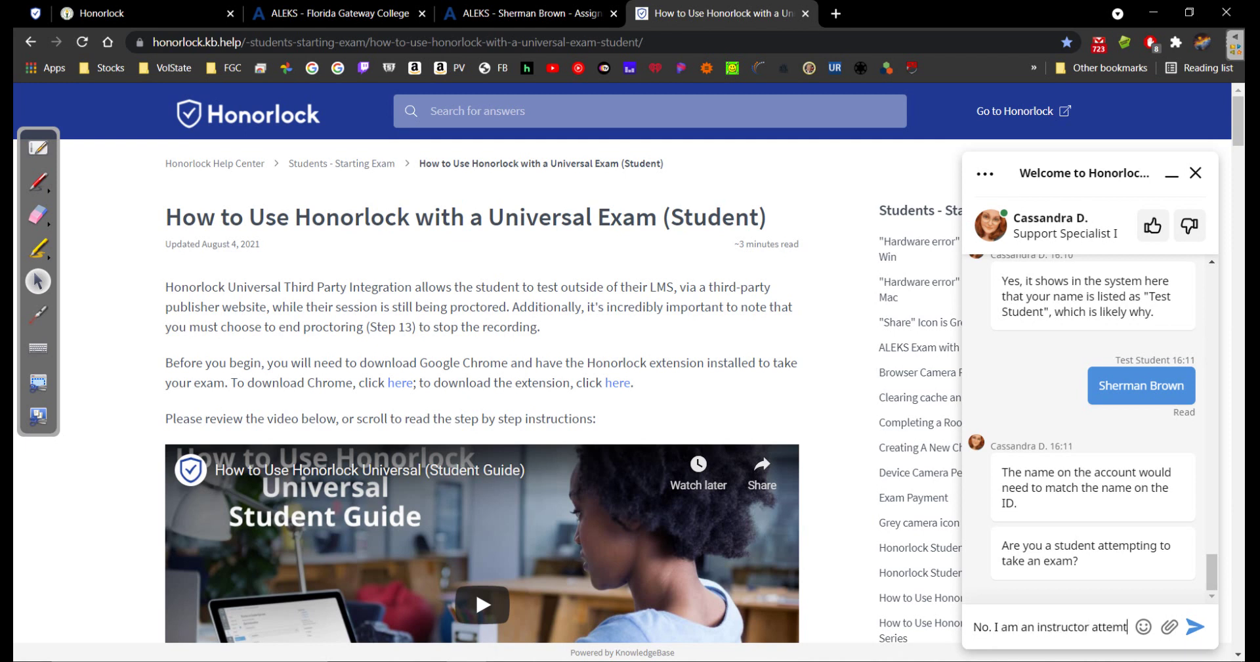
text(pting to take t)
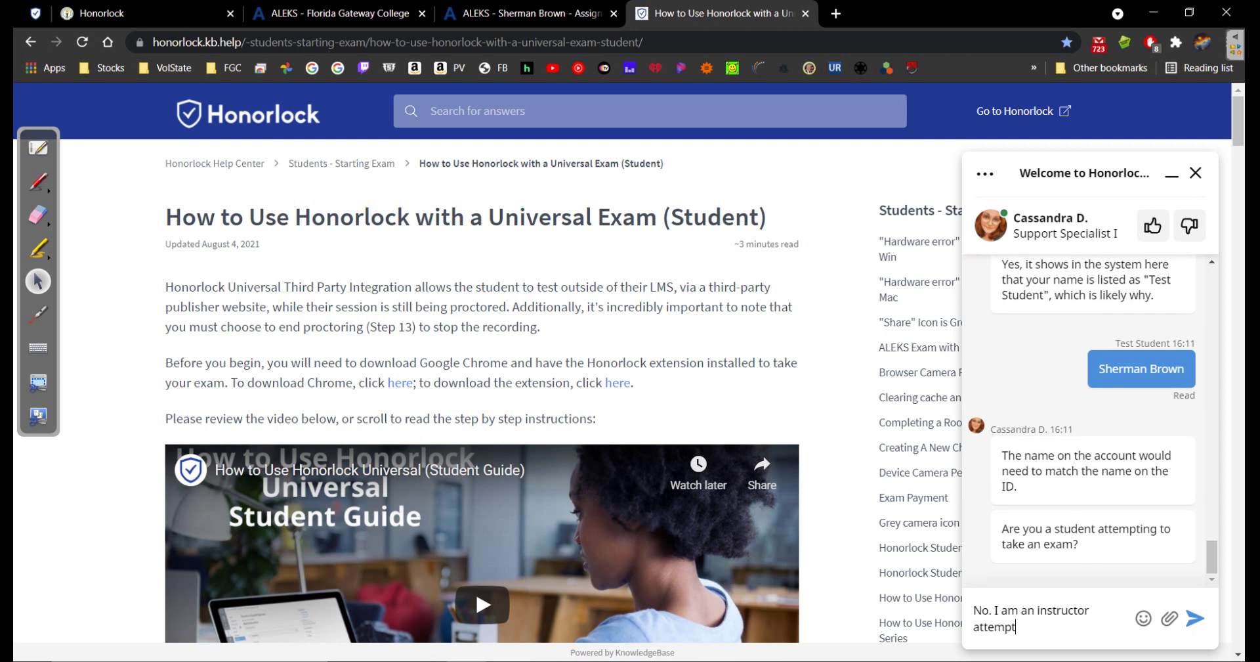
text(he exam. Lol)
key(Return)
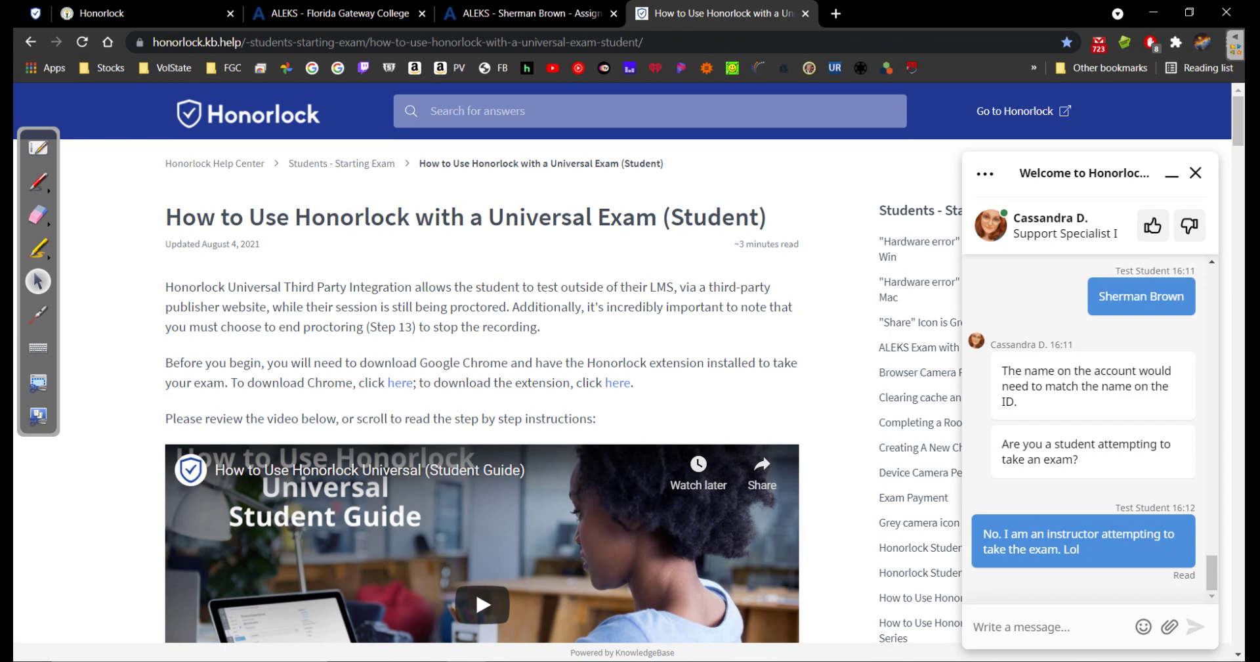
click(340, 13)
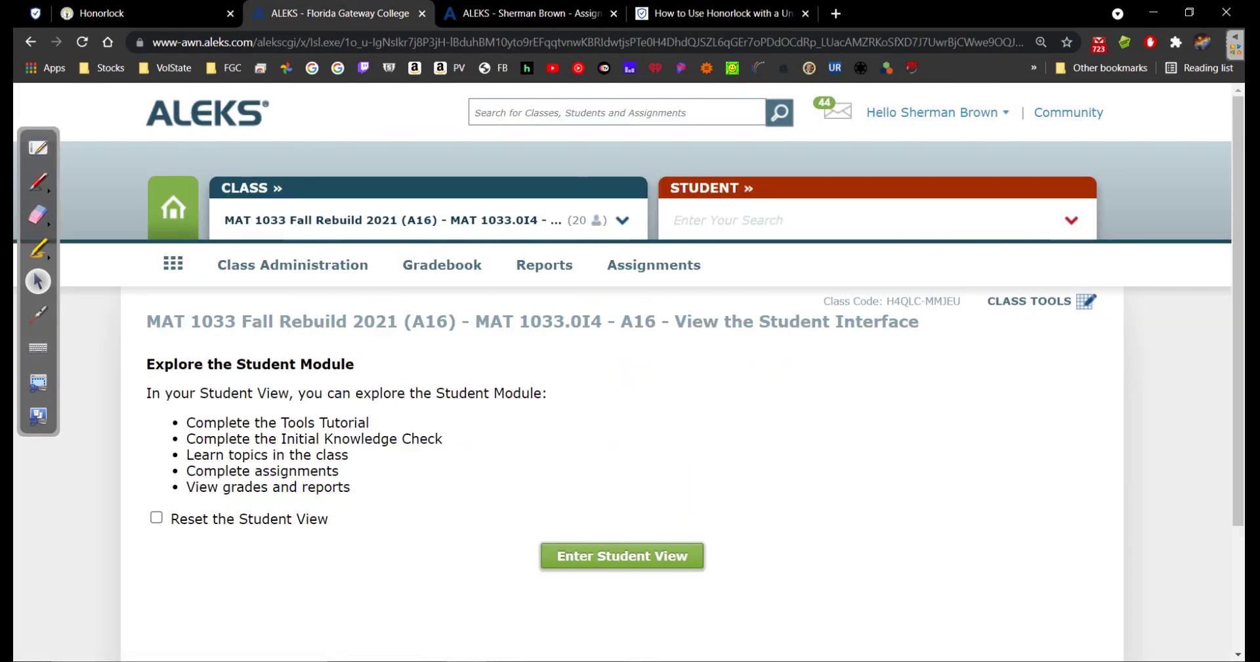
Go via the ALEKS assignments tab back to the Canvas Honorlock page and scroll to the chat
click(518, 13)
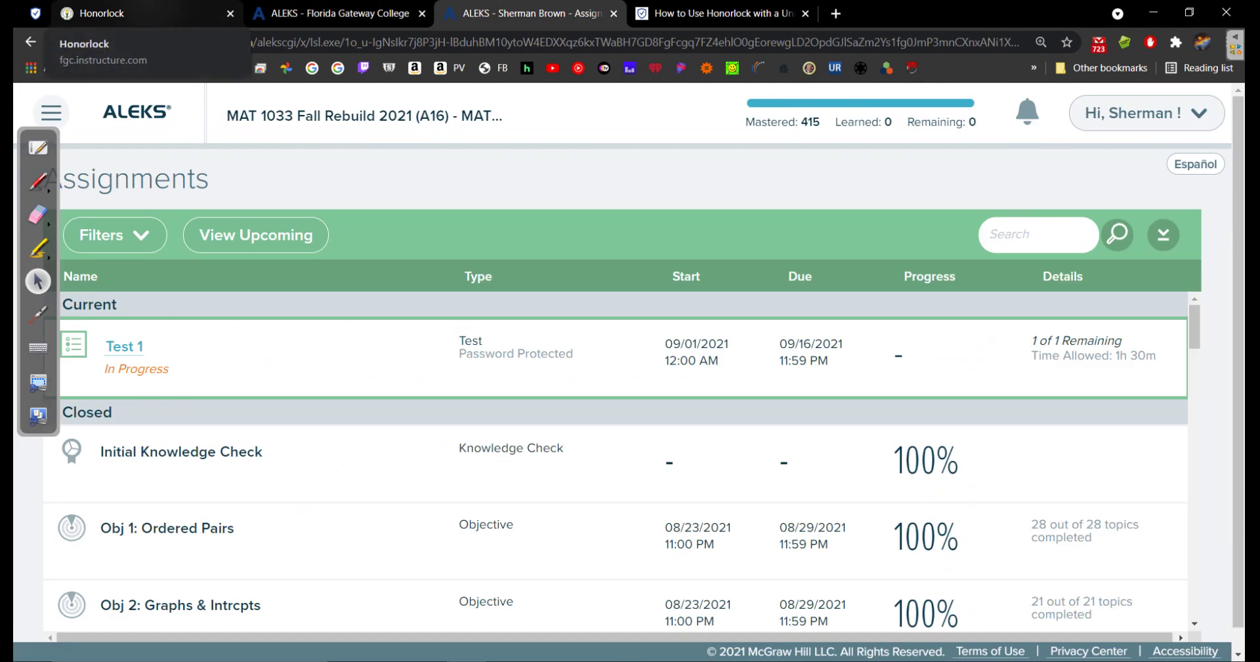
click(118, 14)
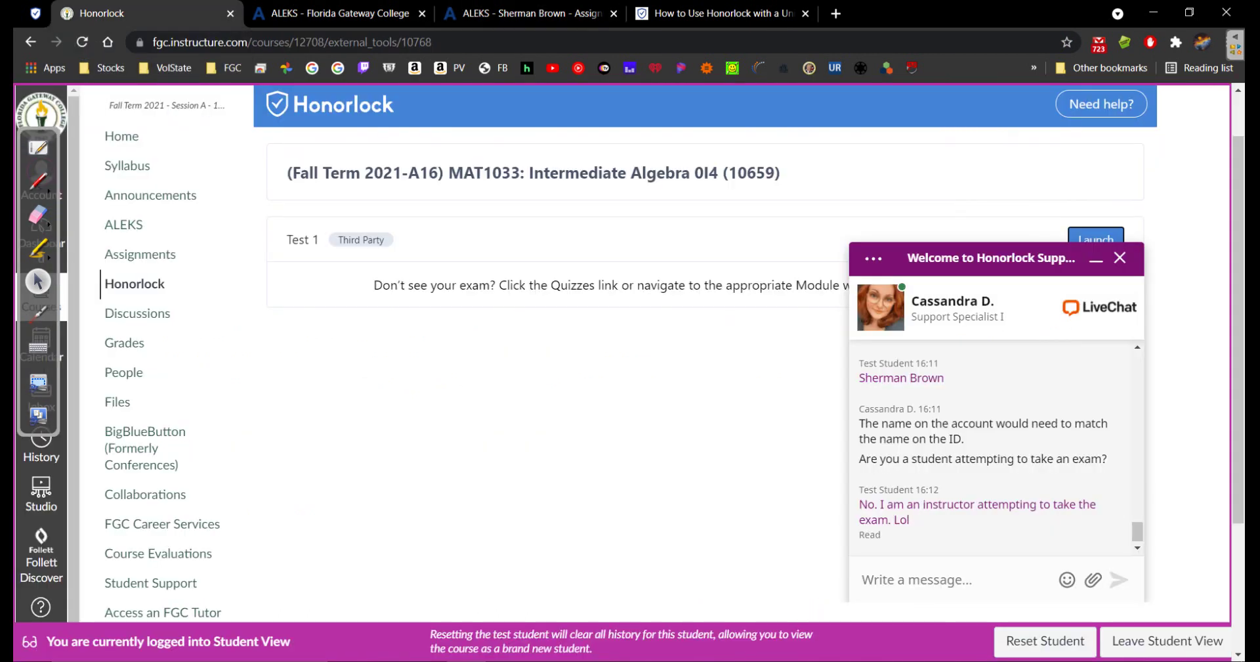
scroll(624, 361, up, 1)
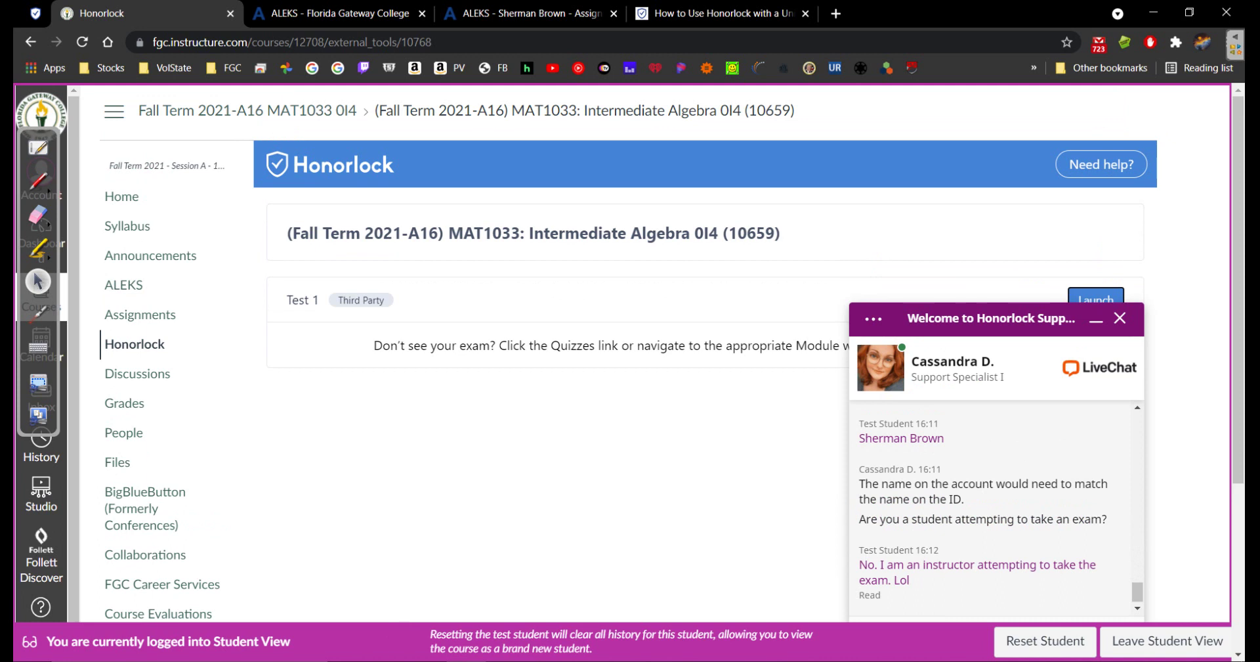
scroll(623, 361, down, 2)
scroll(623, 361, up, 3)
scroll(623, 361, down, 2)
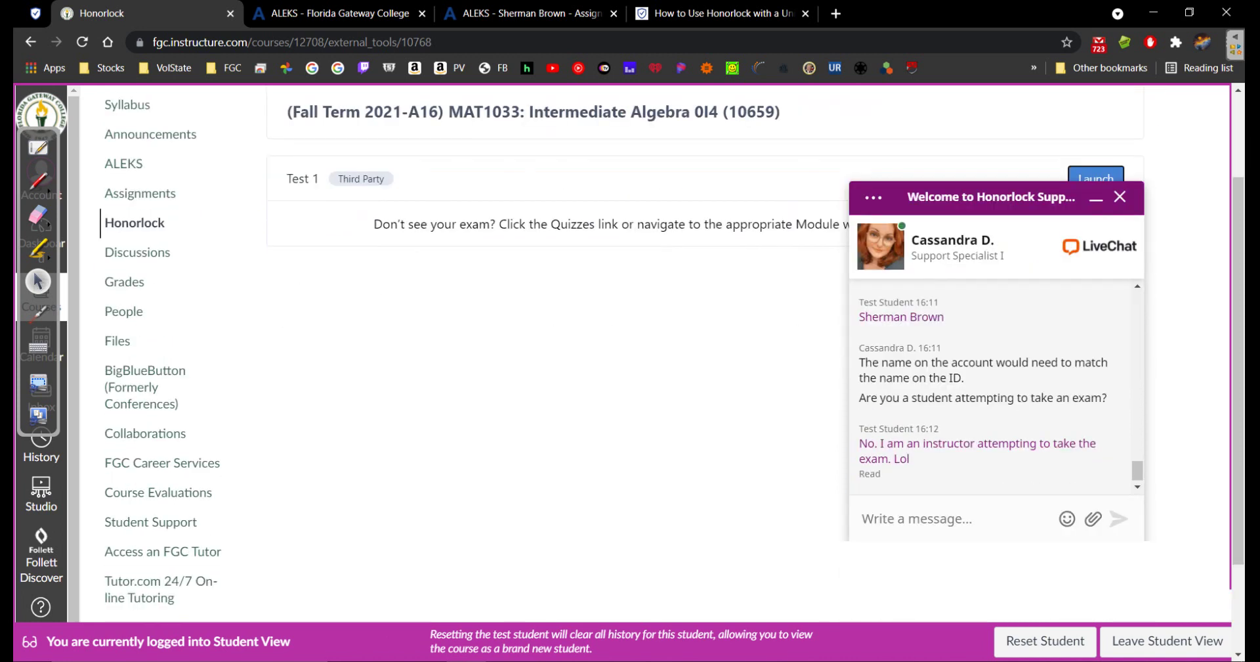
scroll(624, 361, down, 2)
scroll(623, 361, up, 4)
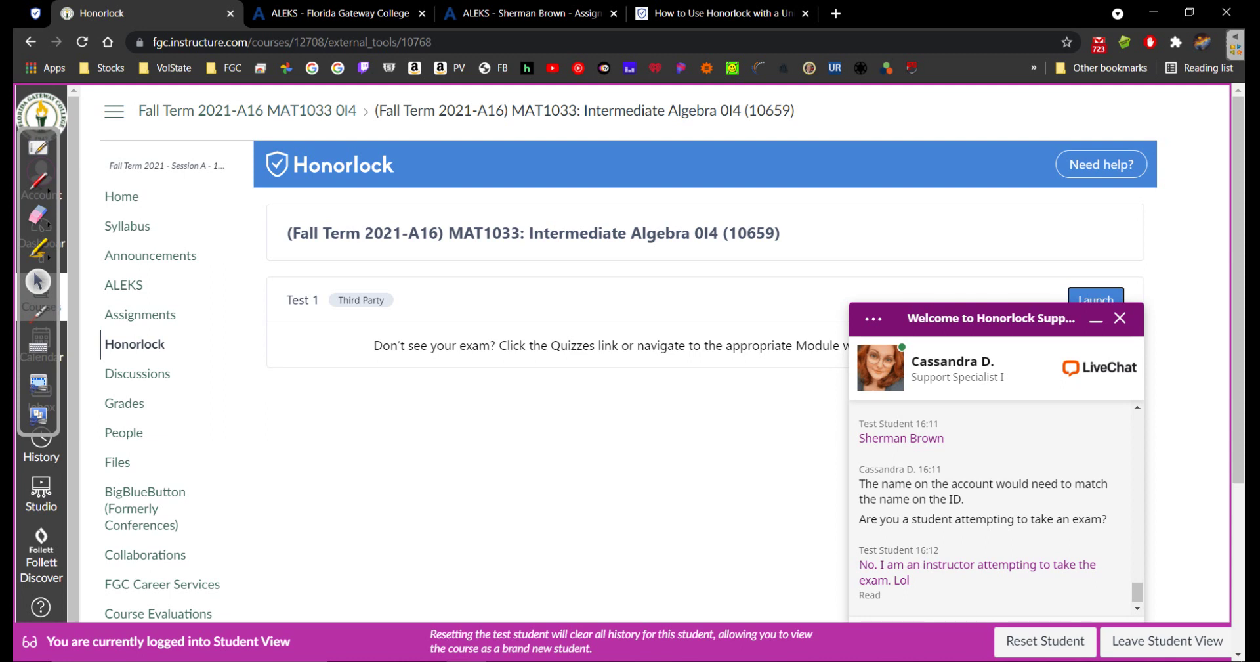
scroll(630, 354, down, 3)
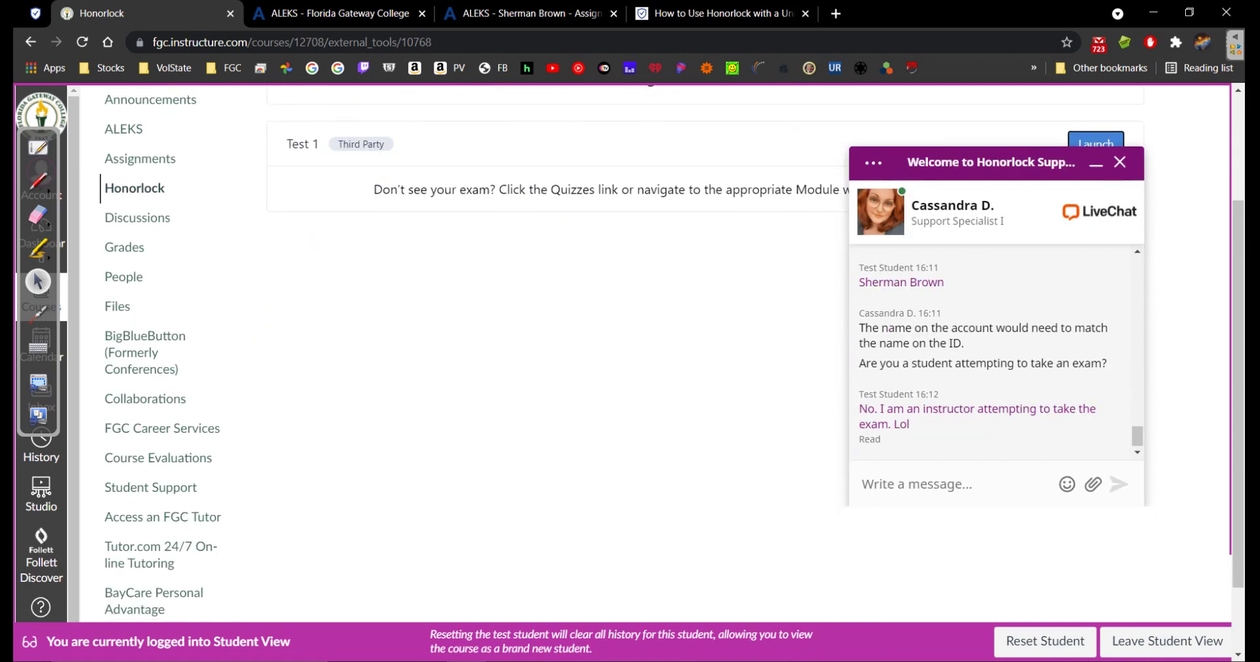
click(862, 484)
Ask the agent 'What do I do?' and highlight their reply about manual ID verification
text(What do I do?)
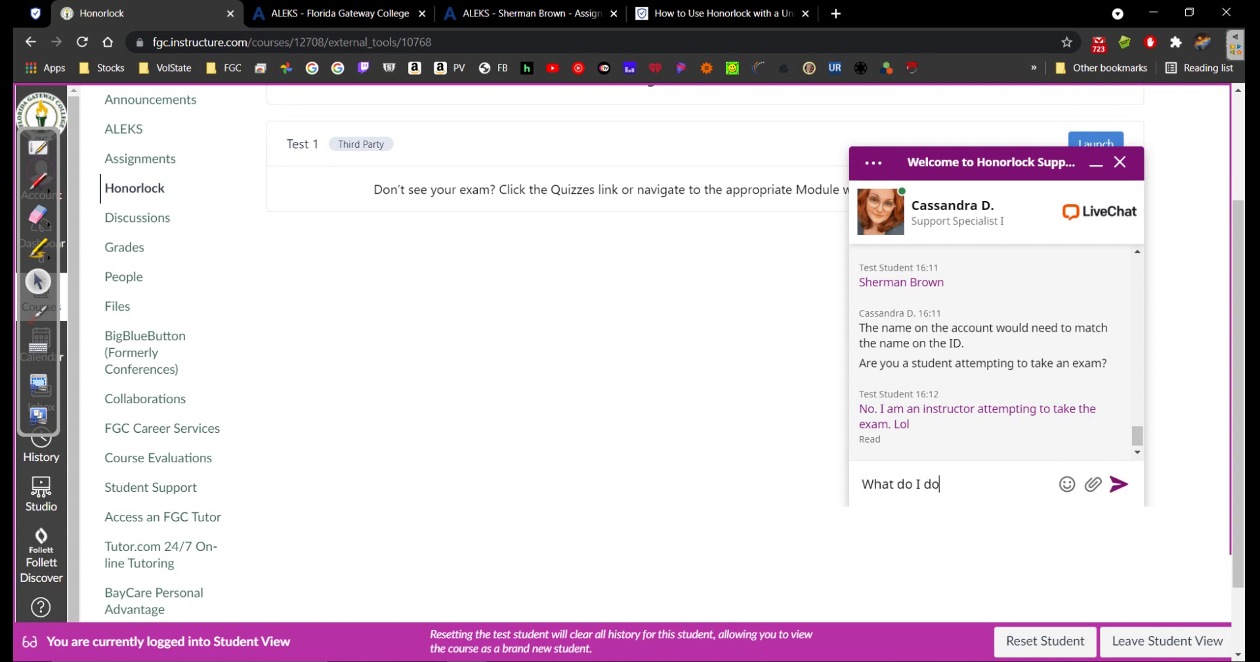
key(Return)
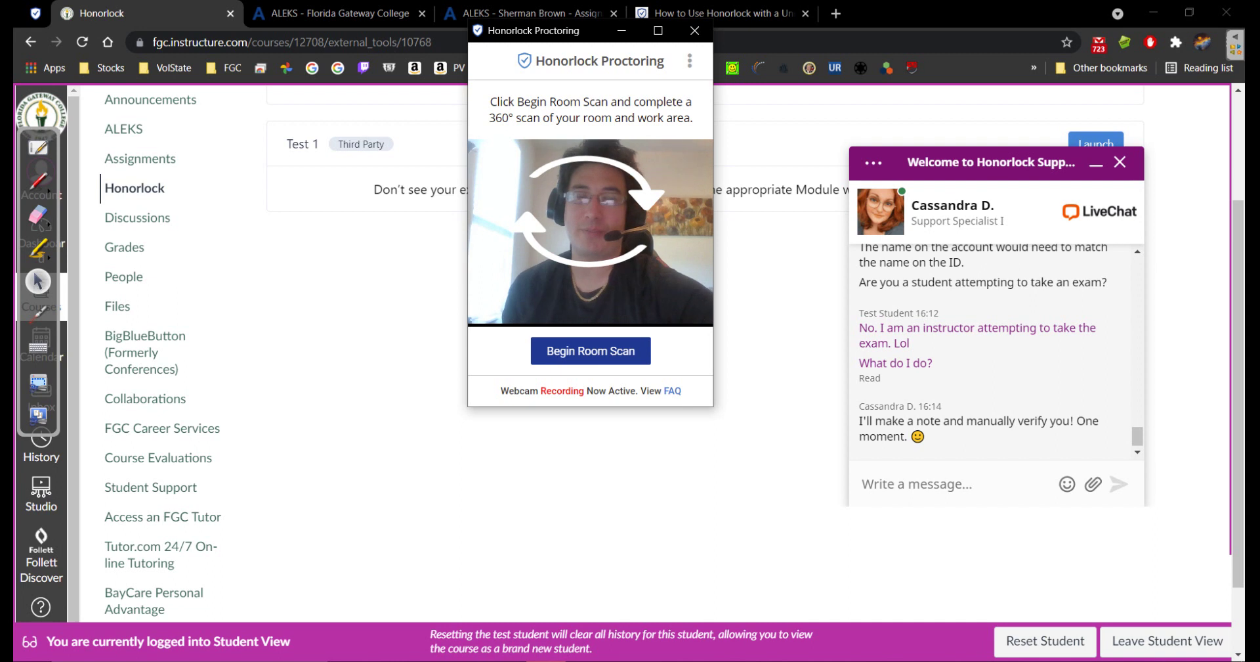
drag(927, 437, 859, 421)
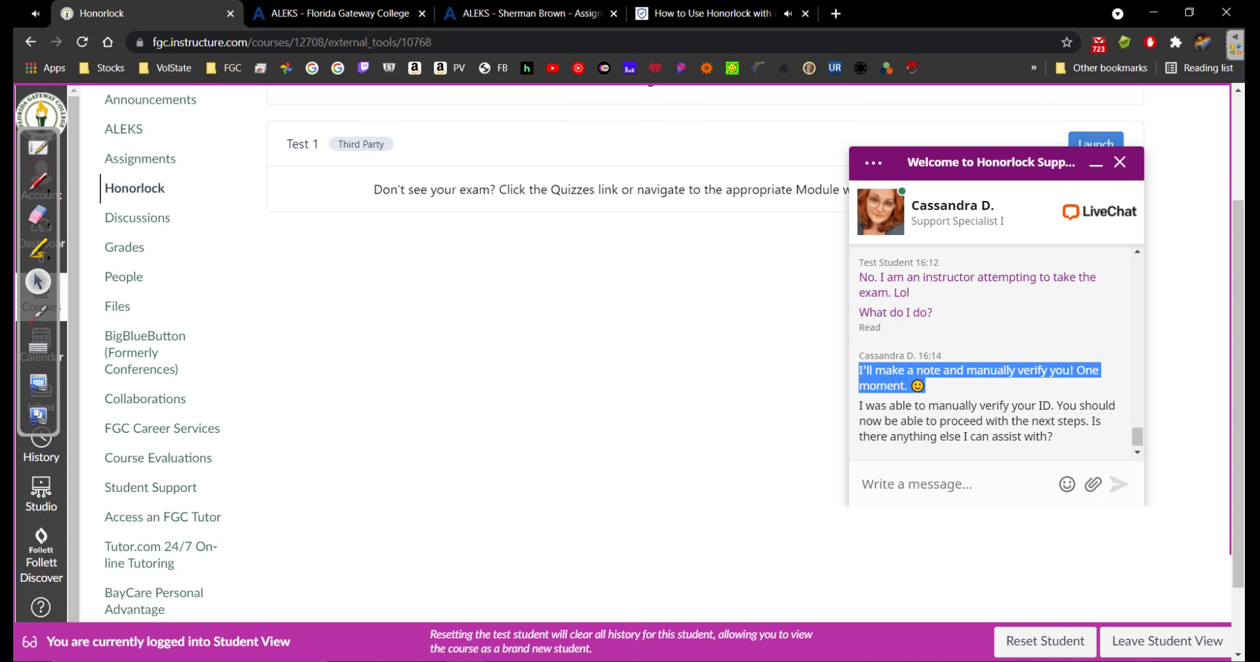
Reply 'No thank you. Have a good day!' and minimize the support chat
click(861, 484)
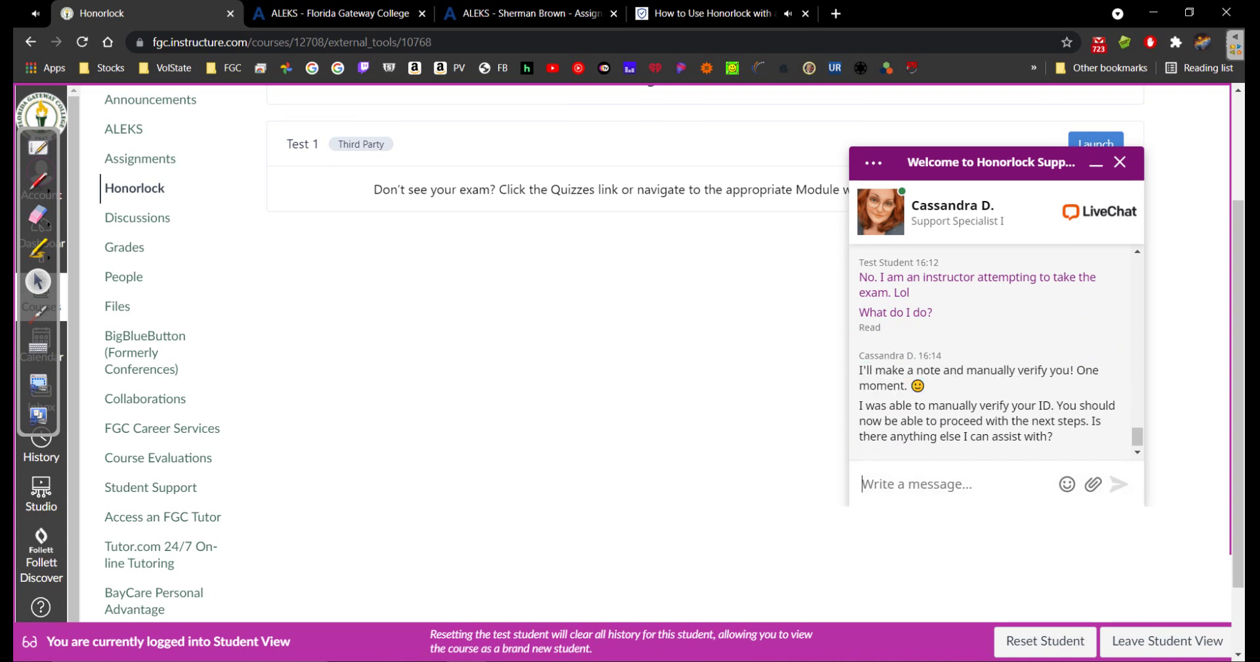
text(No thank you. Have)
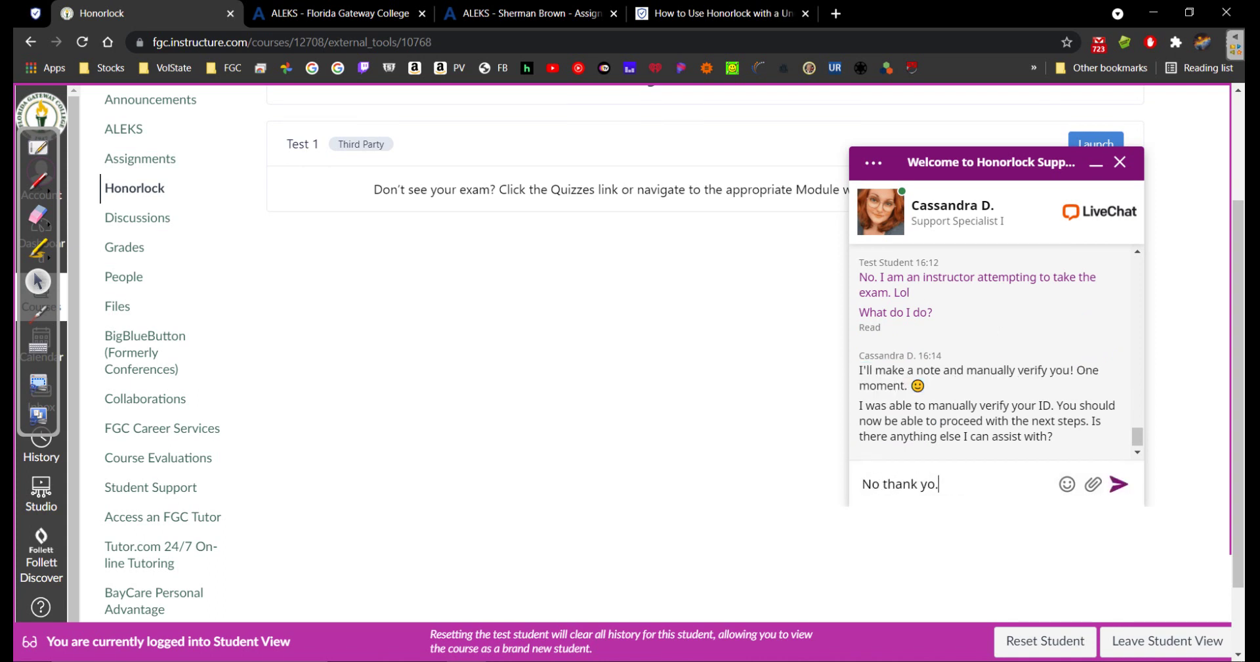
text( a good day!)
key(Return)
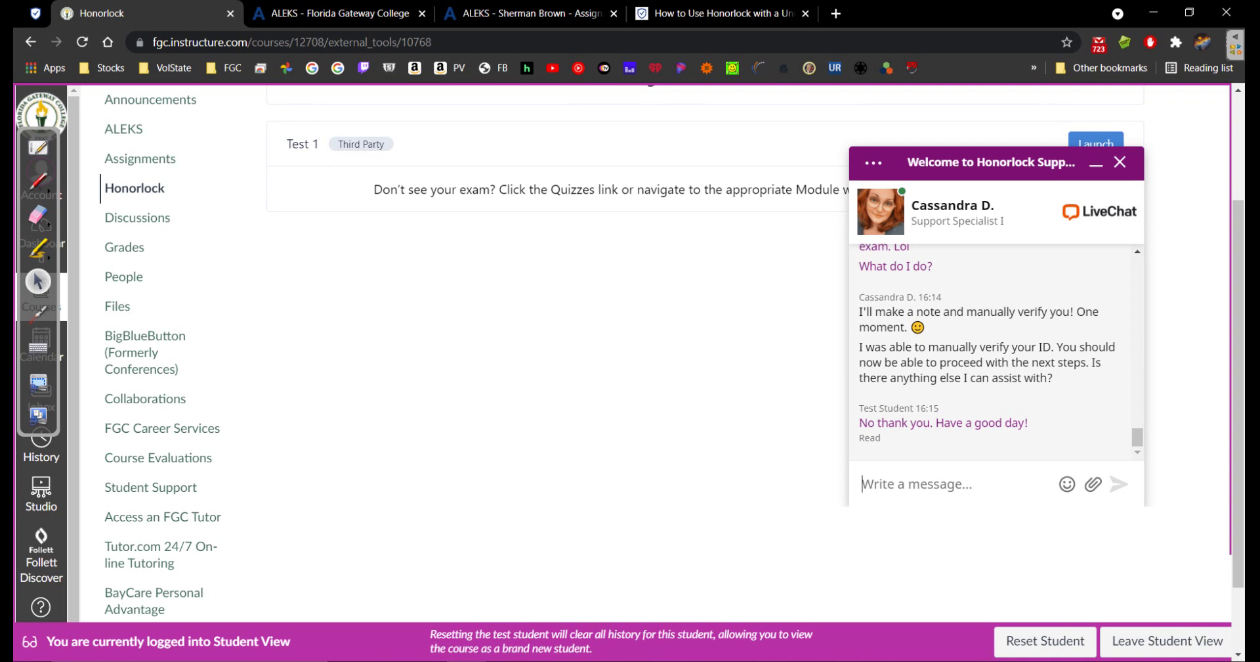
click(1096, 163)
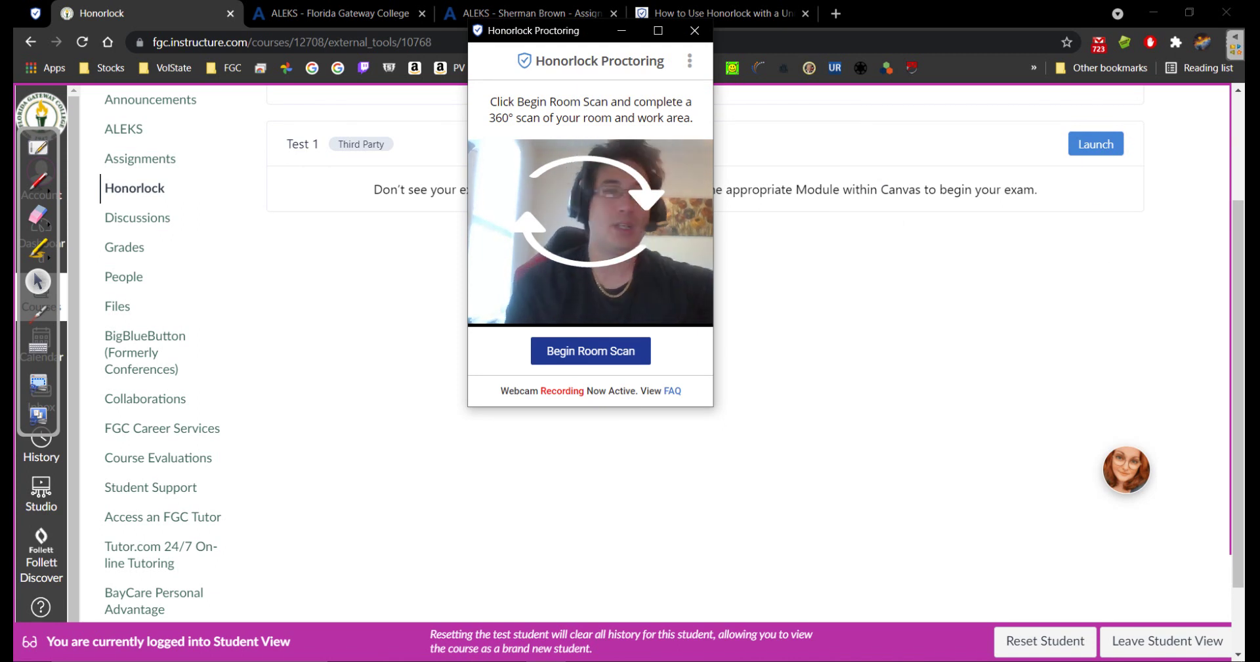
Begin the 360° room scan, finish it with I'm Done, and submit it with Yes, Submit
click(591, 351)
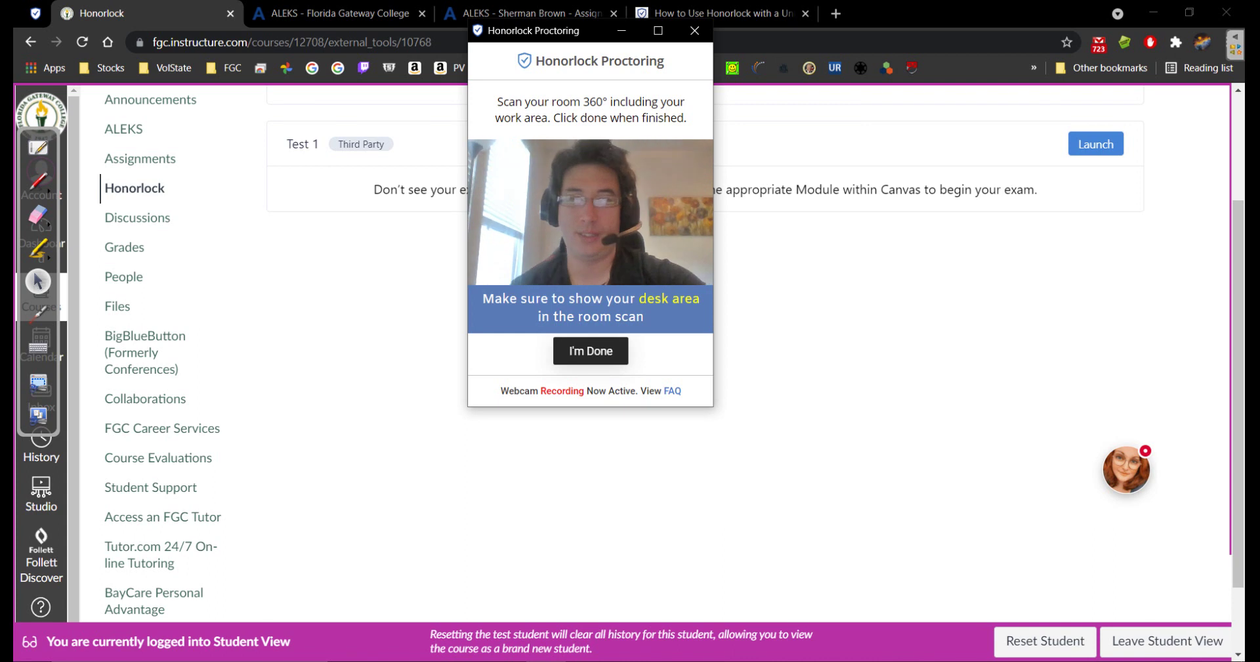
click(591, 351)
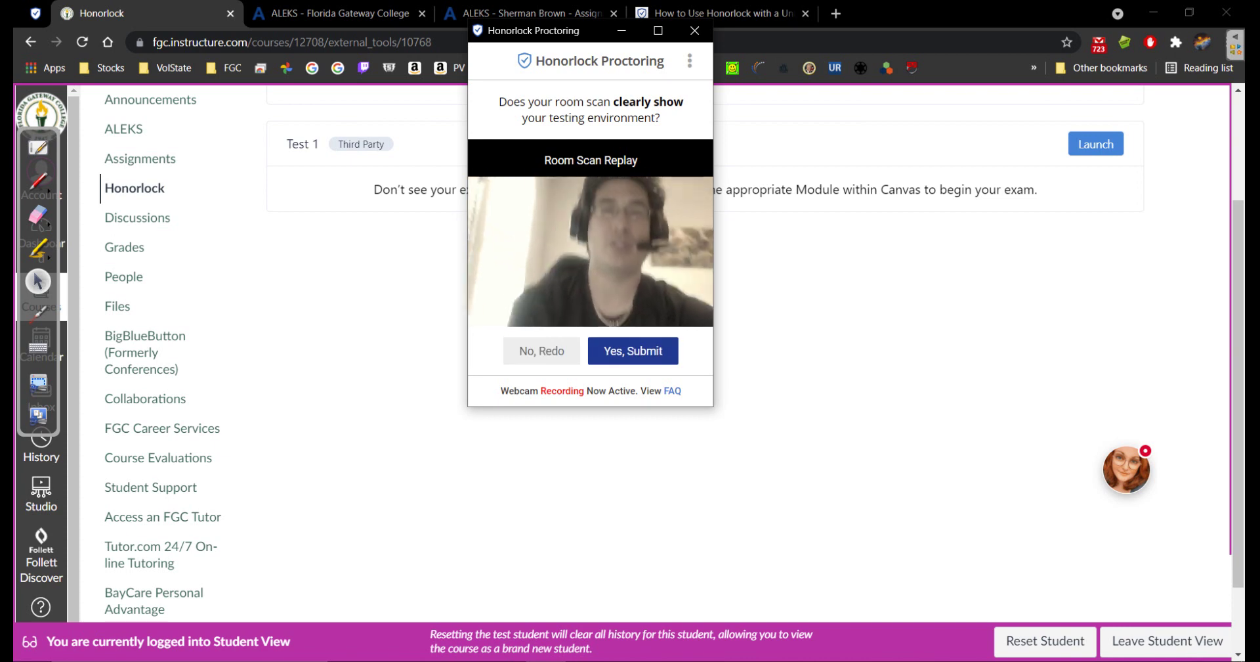
click(634, 351)
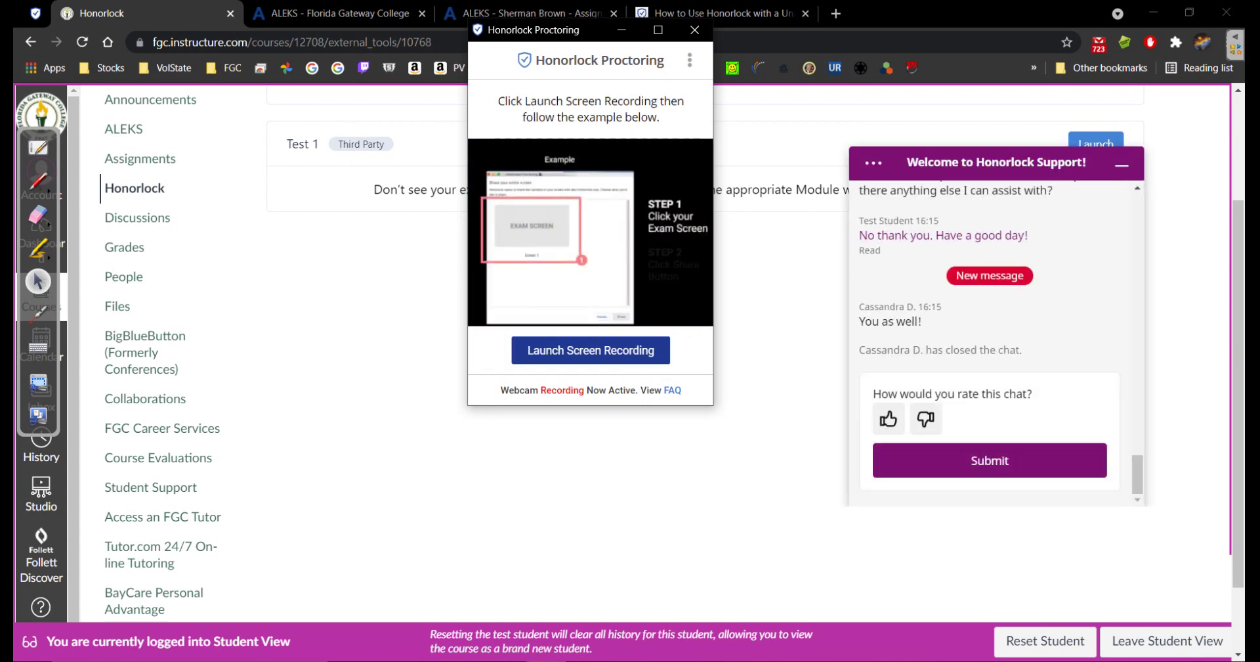
Collapse the chat and launch screen recording, sharing the entire screen
click(694, 30)
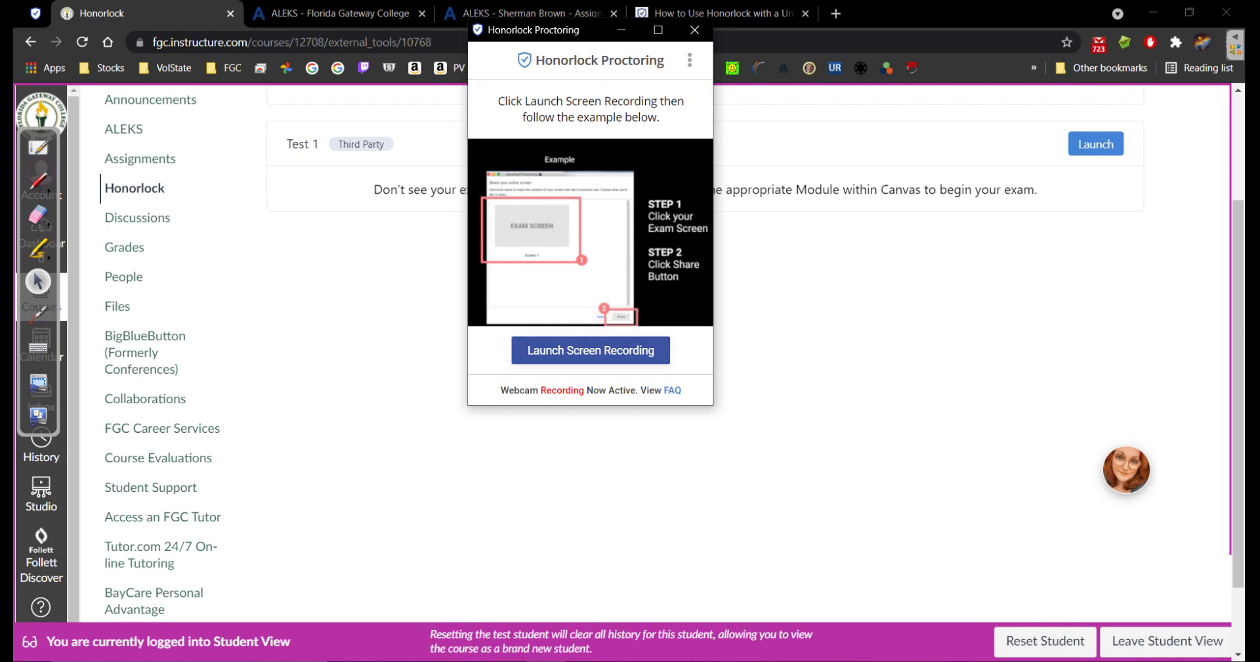
click(591, 351)
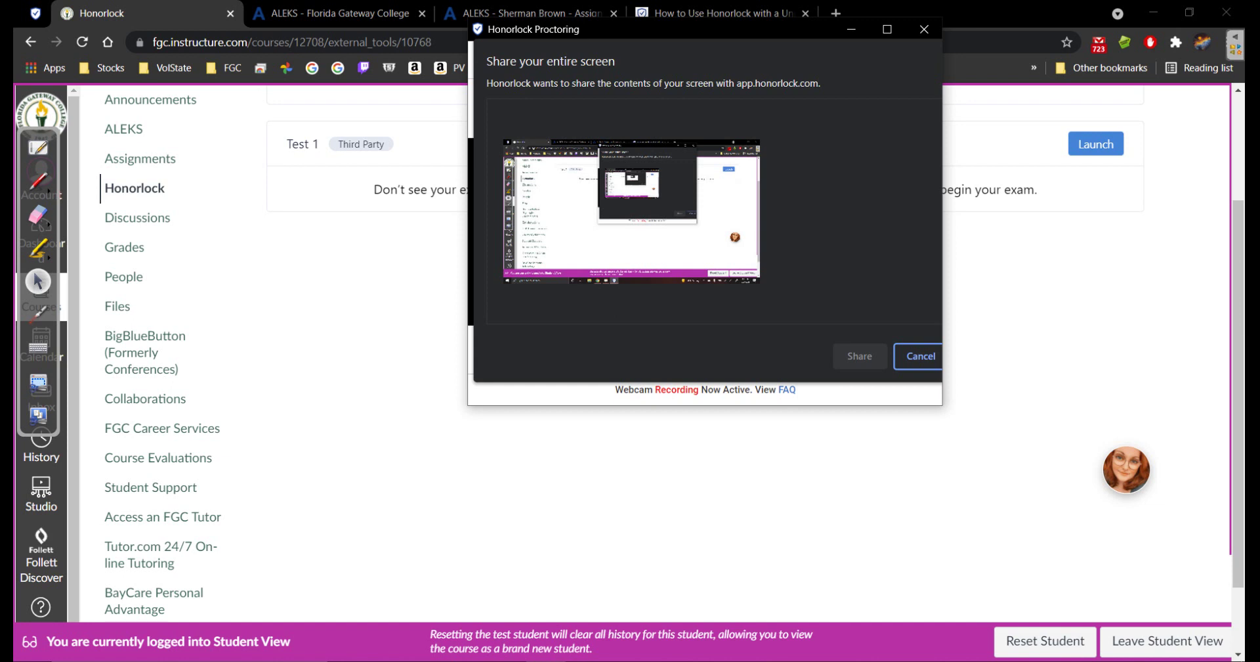
click(631, 211)
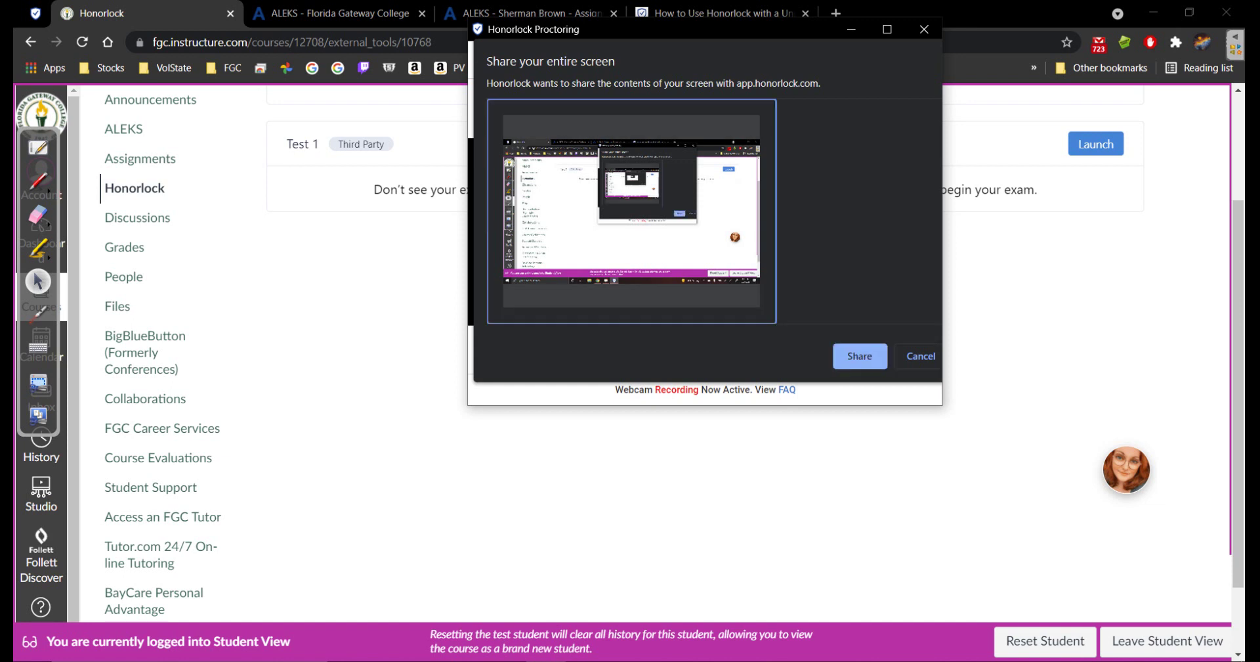
click(860, 355)
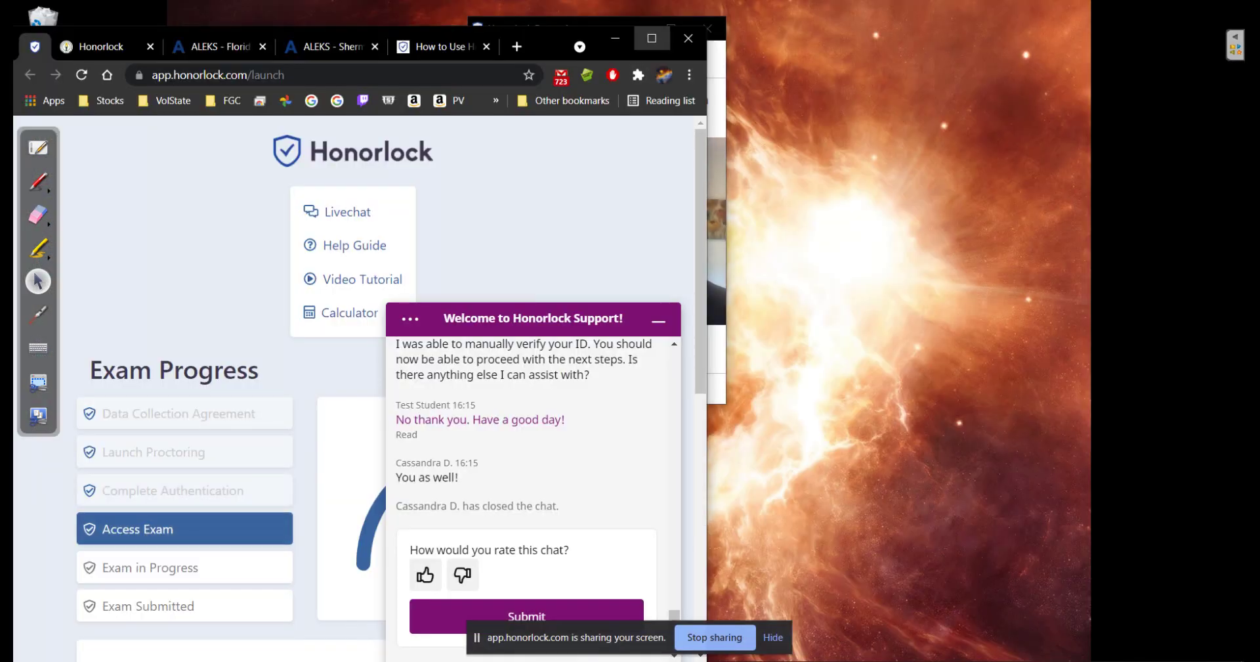
Maximize the browser window and switch to the ALEKS - Assignments tab
click(652, 38)
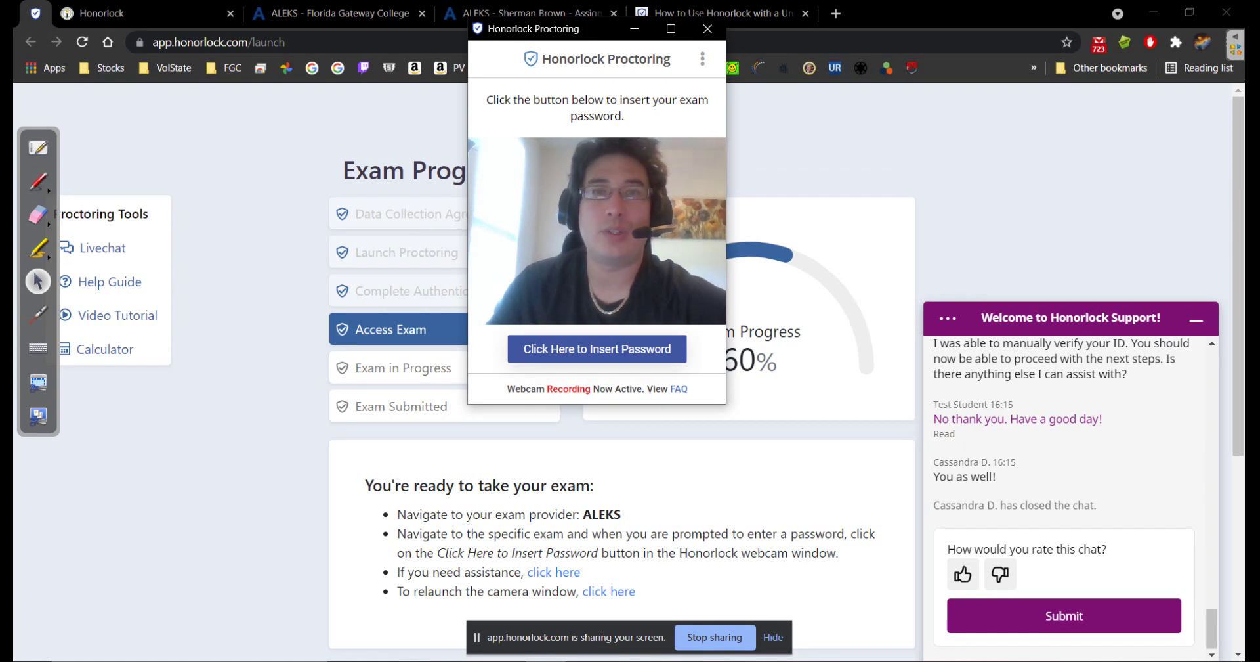
click(532, 14)
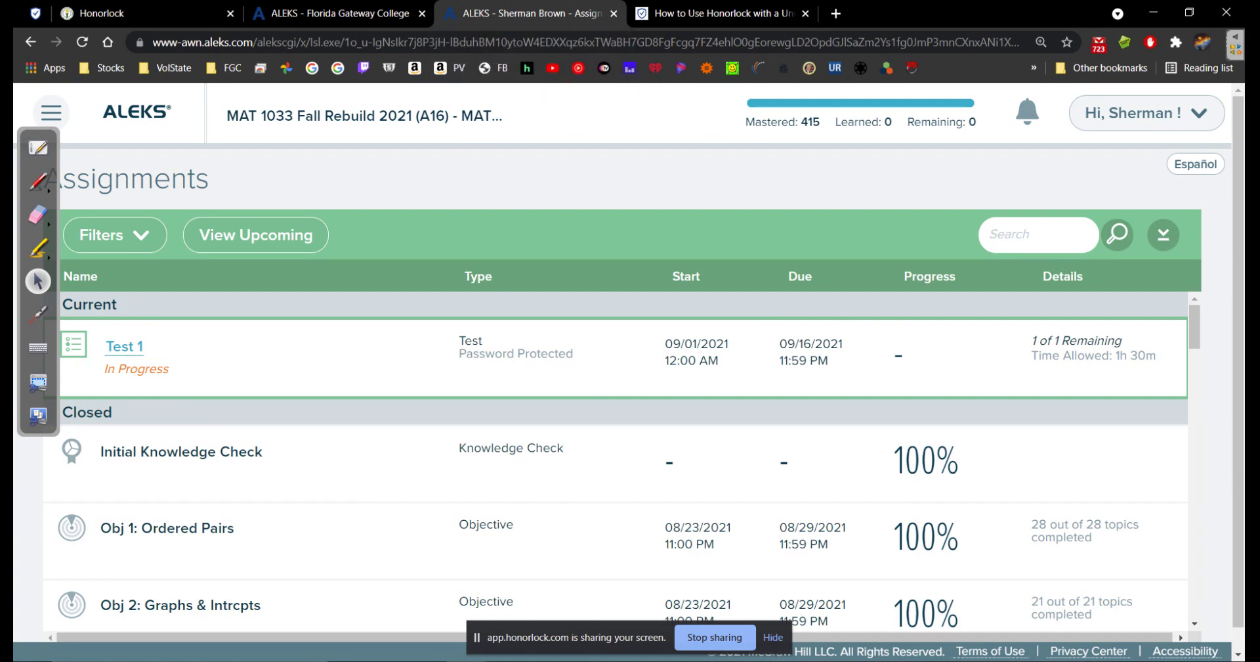
Open Test 1 from the Assignments page through the ALEKS navigation menu
click(51, 112)
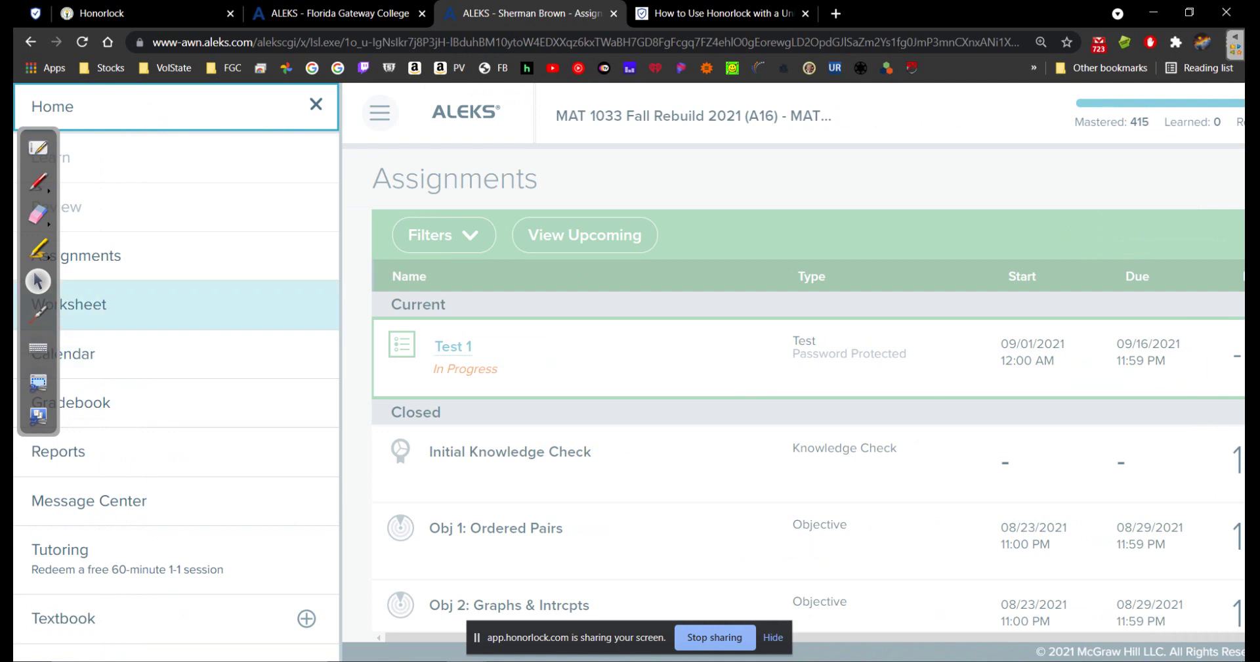
click(131, 256)
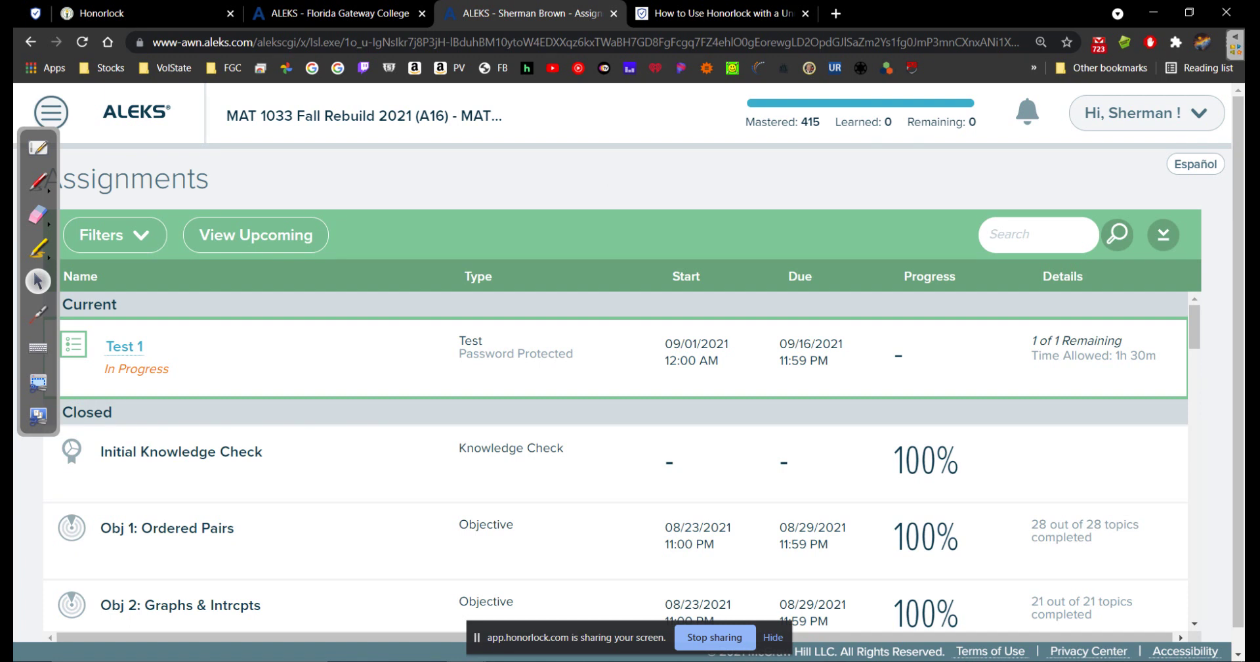
click(124, 346)
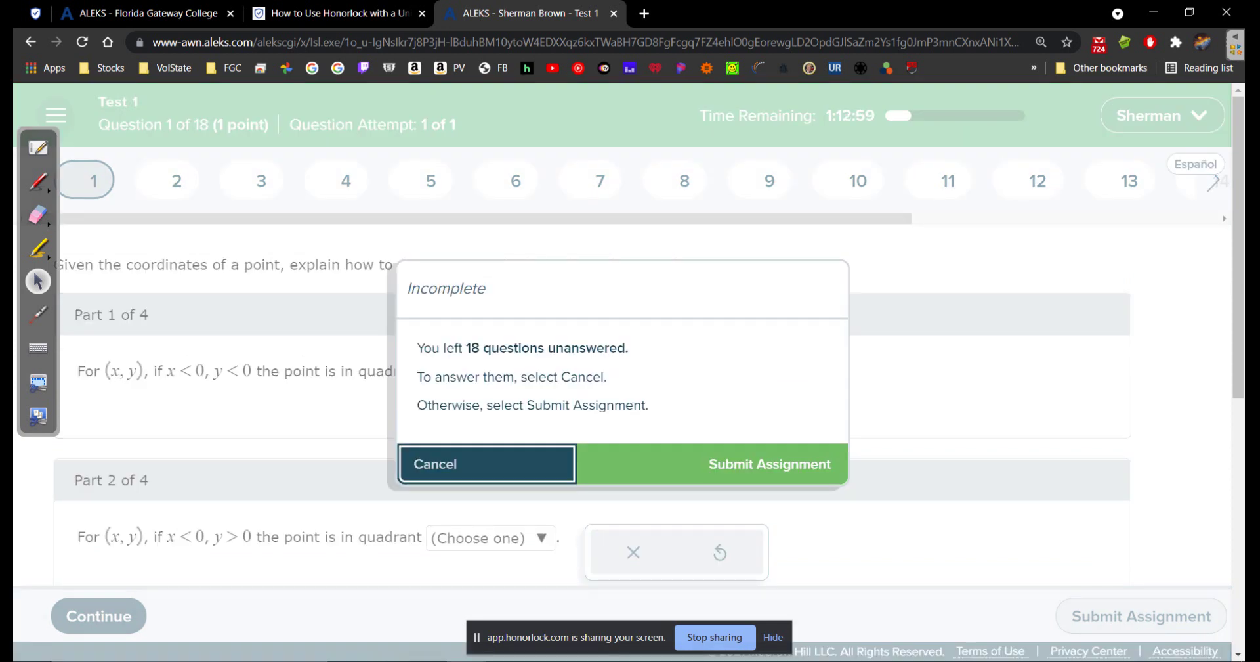
Submit ALEKS Test 1 with its questions left unanswered
key(Tab)
key(Return)
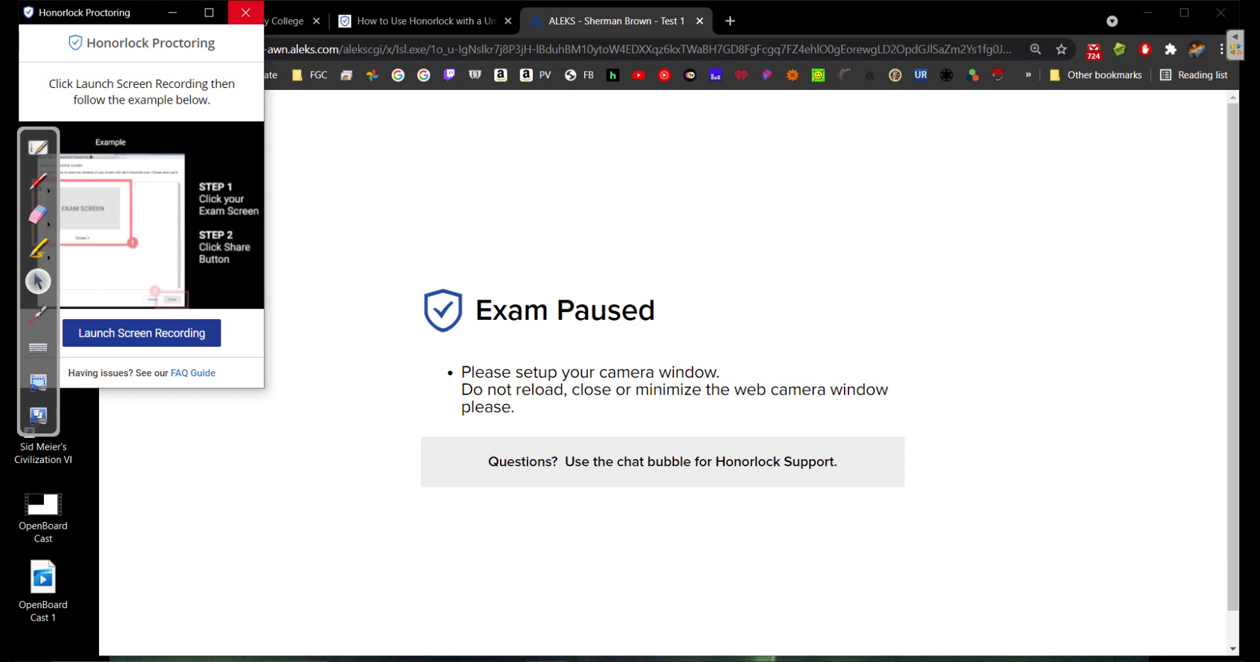
Close the Honorlock Proctoring window and the ALEKS Test 1 tab
click(246, 12)
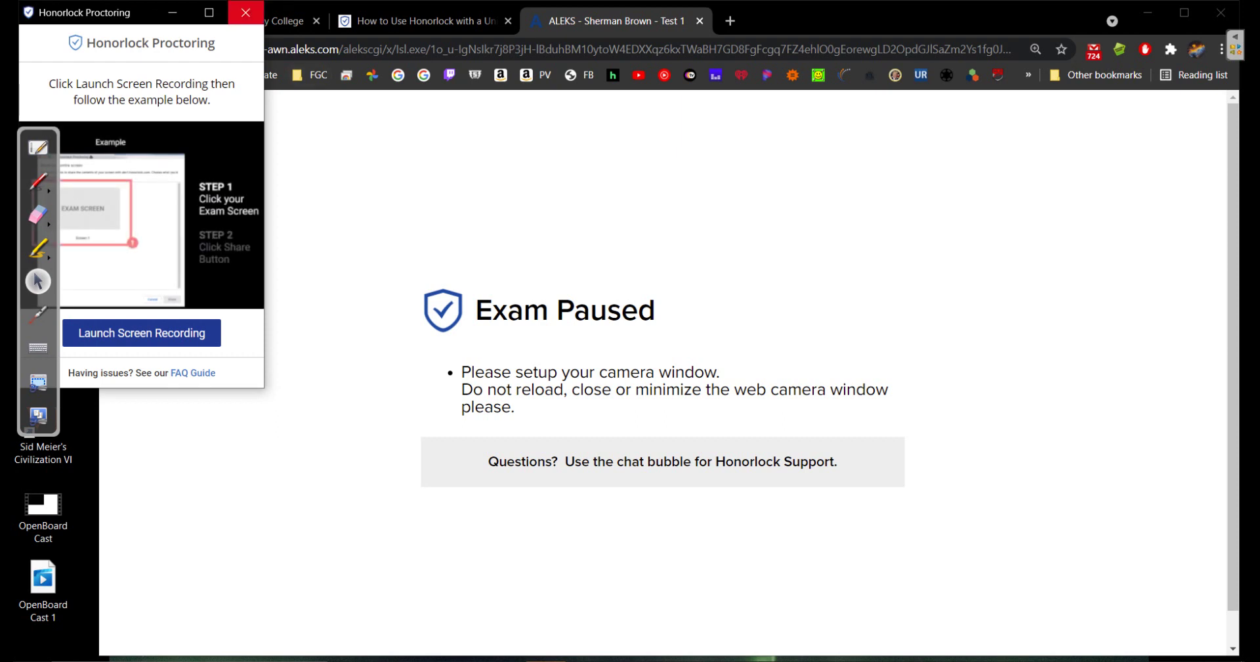
click(246, 13)
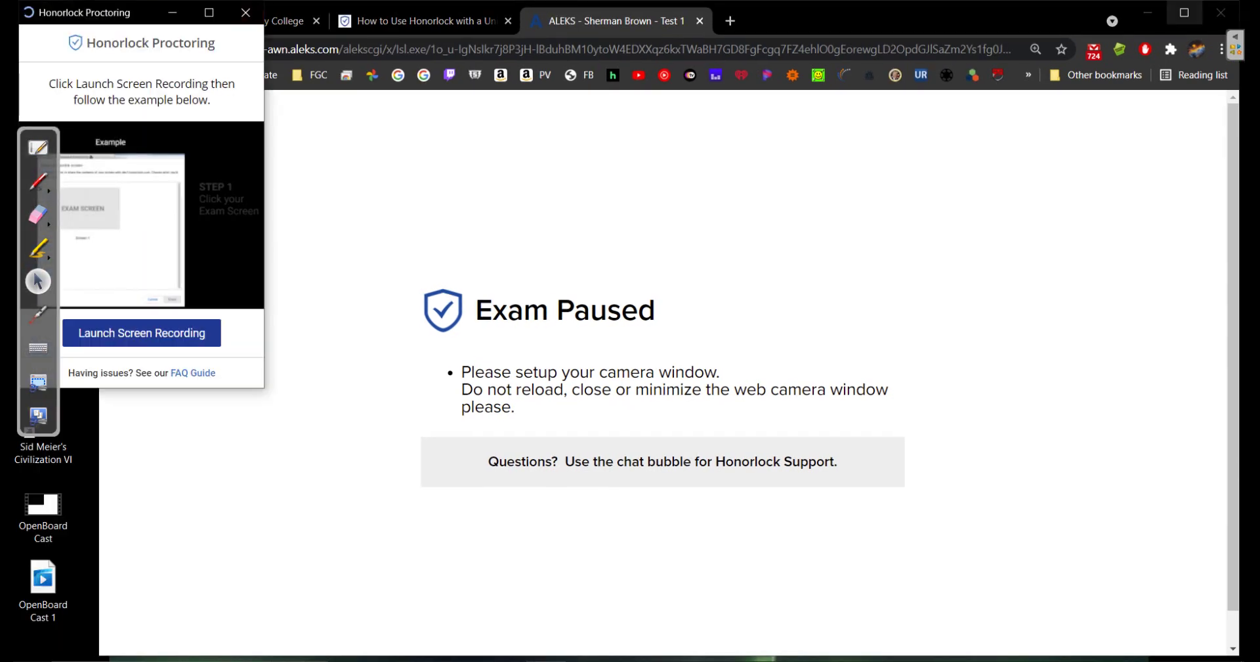
click(614, 13)
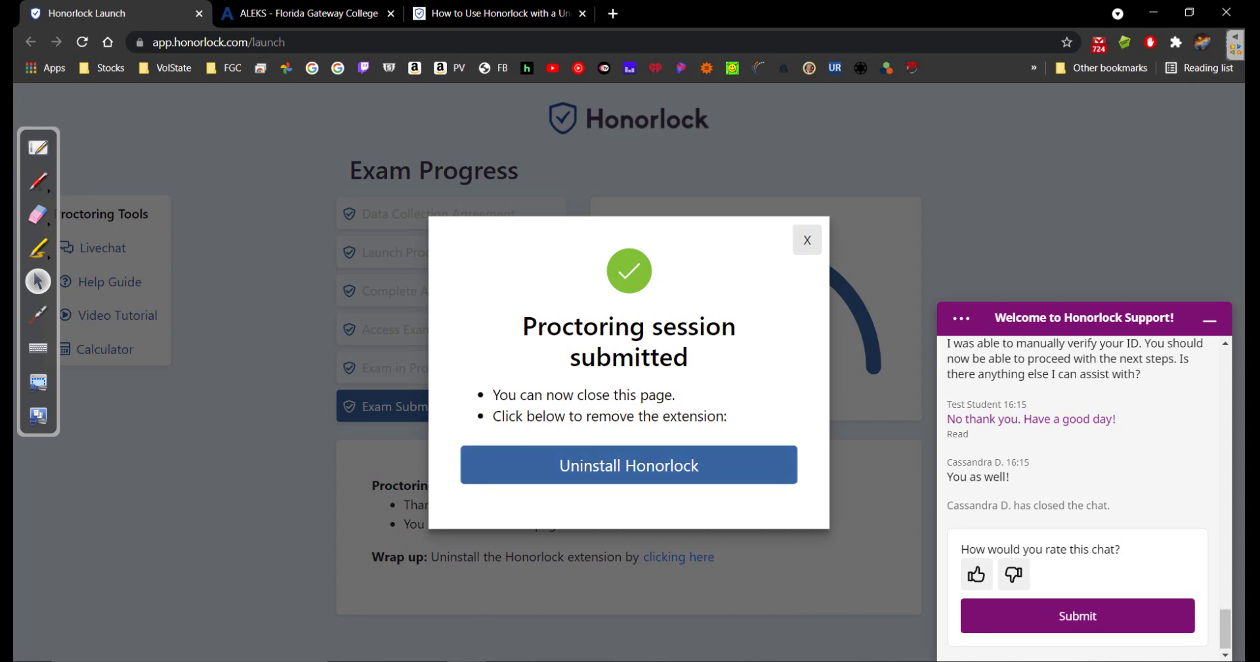
Uninstall the Honorlock extension and return to the 'How to Use Honorlock with a Universal Exam' article
click(629, 465)
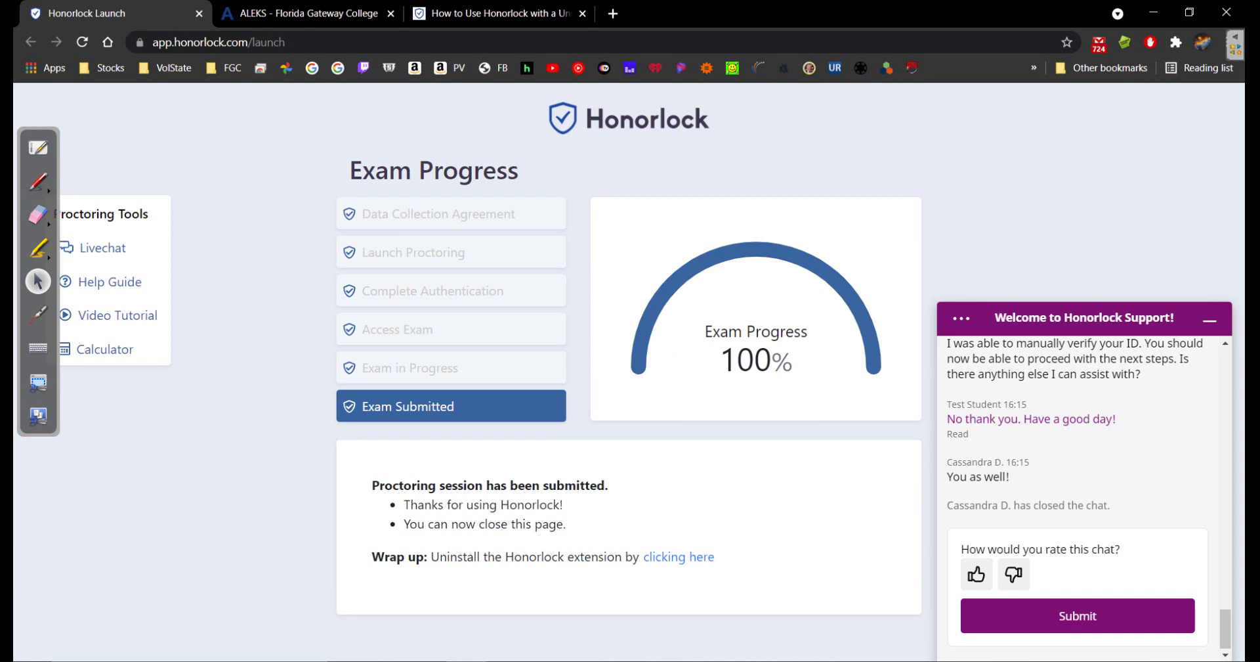
click(499, 13)
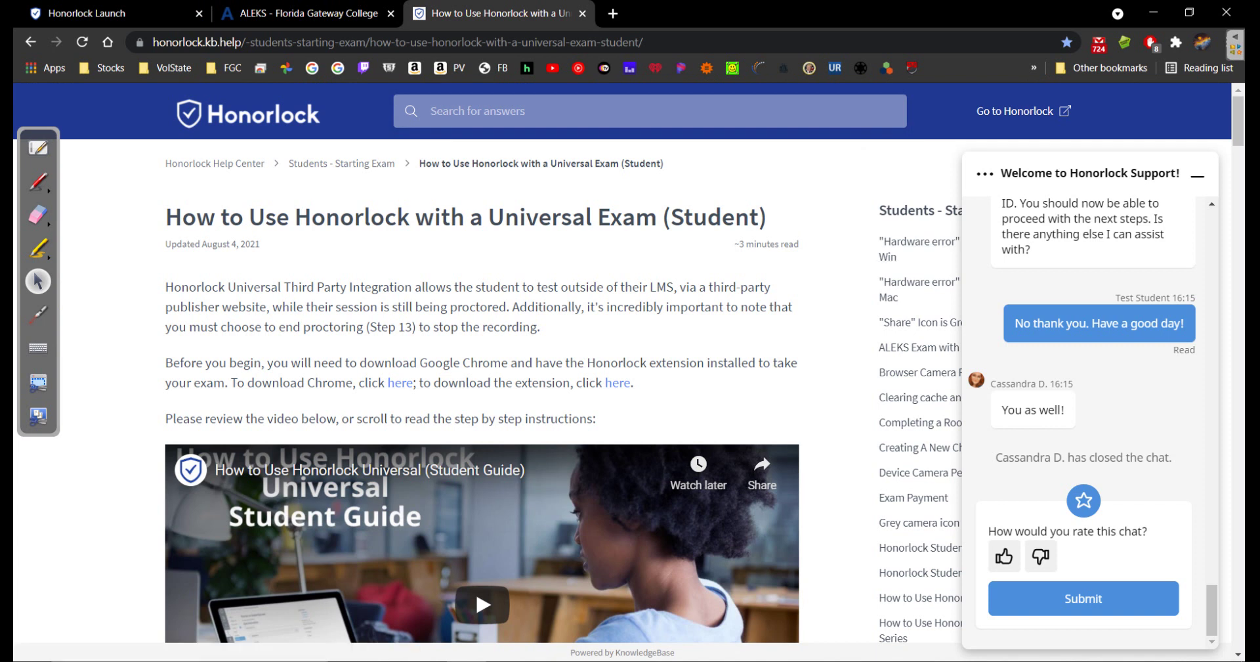
Minimize the Honorlock Support chat panel, leaving the Universal Exam help article fully visible
click(1197, 175)
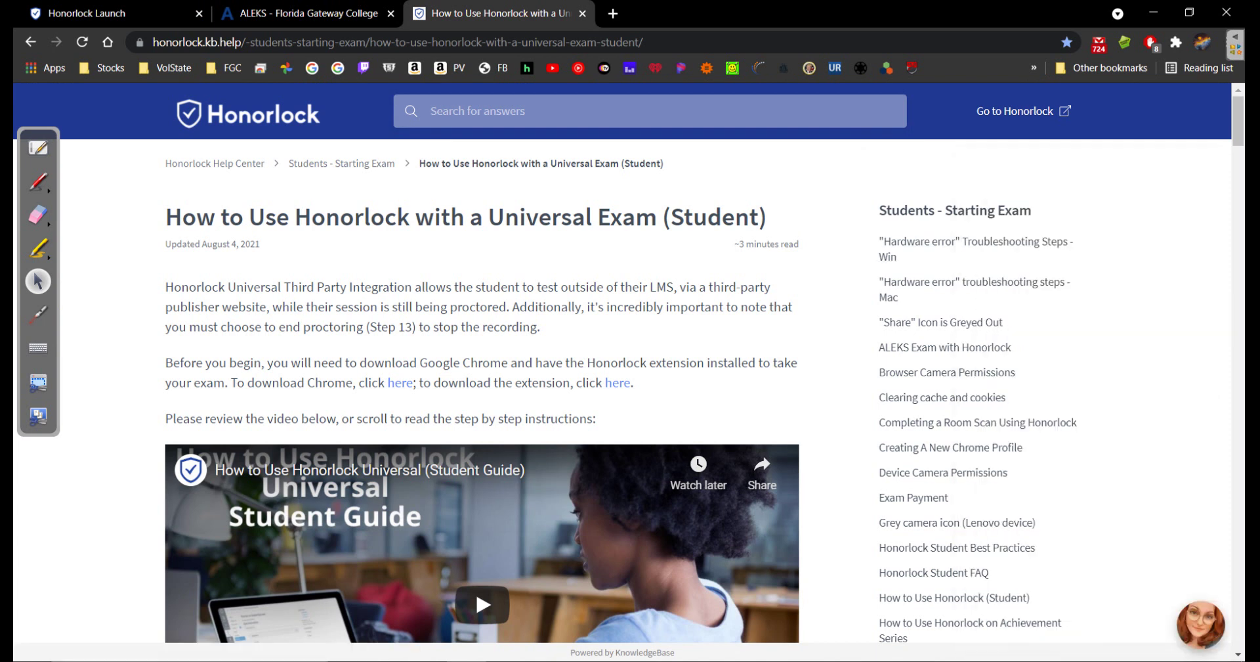
drag(583, 382, 634, 383)
click(648, 386)
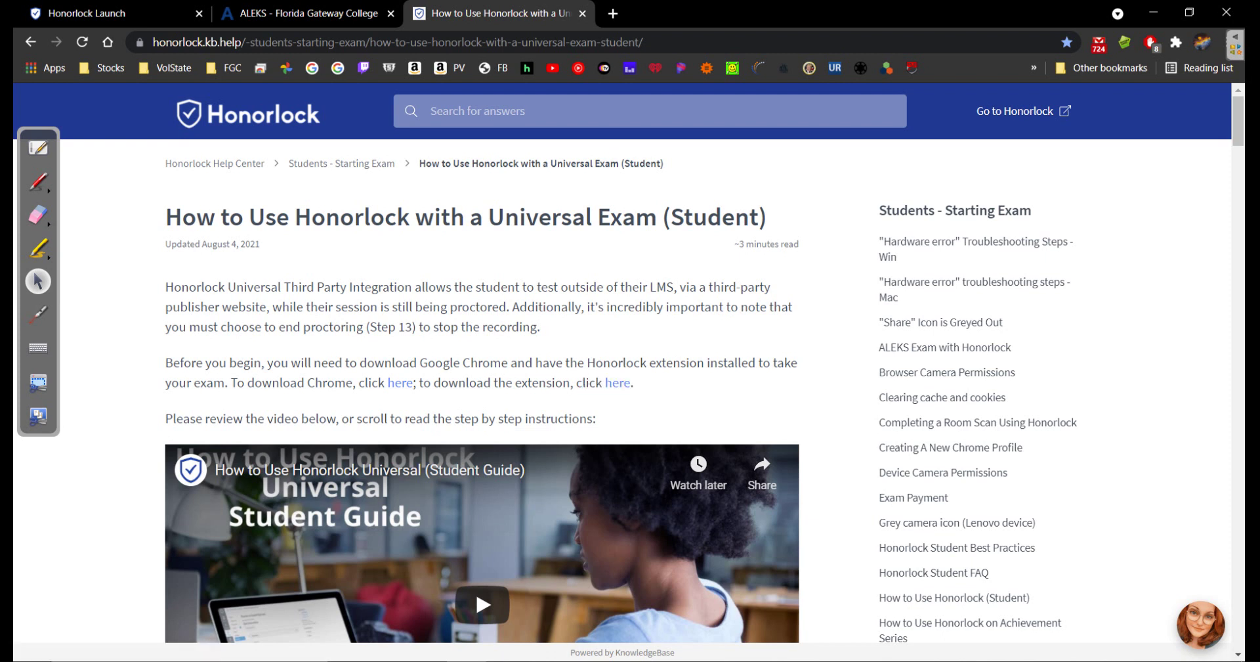